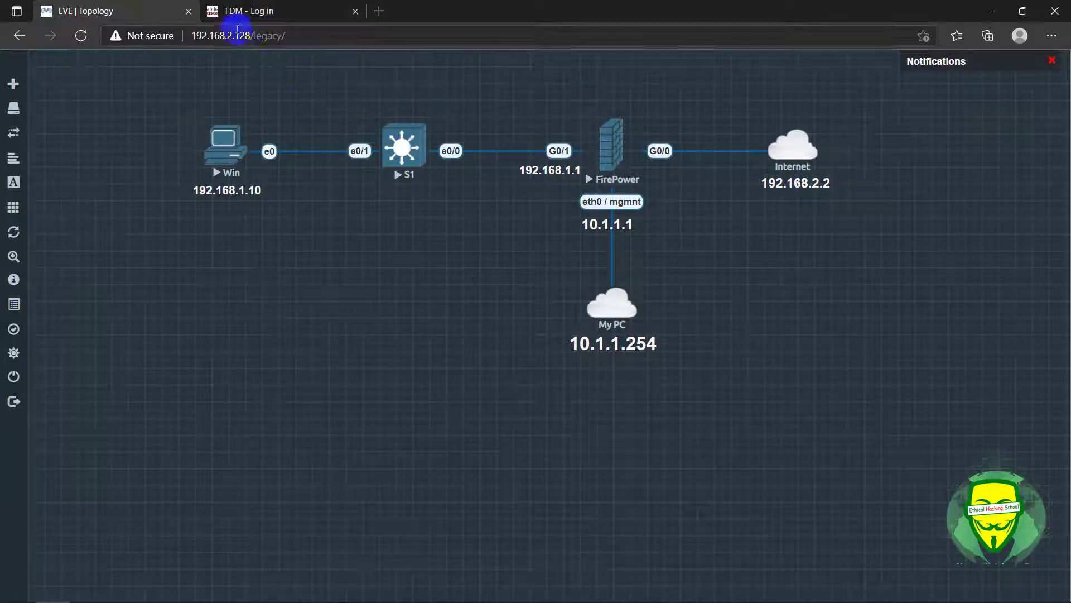
Switch to the Firepower Device Manager page at 10.1.1.1 and log in as admin with the account password
left_click_drag(250, 36, 193, 36)
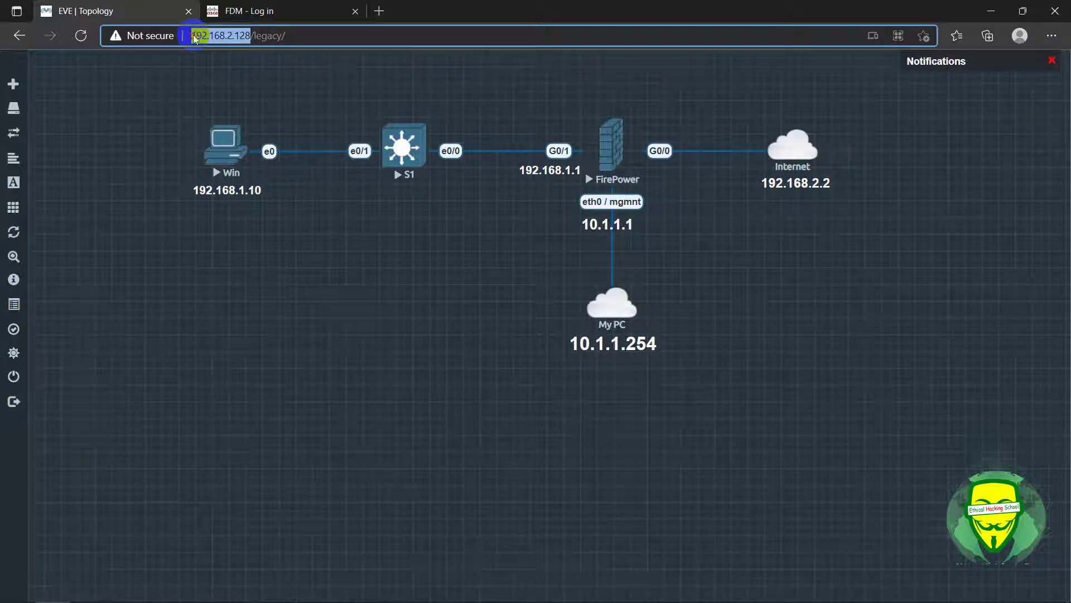
left_click(265, 12)
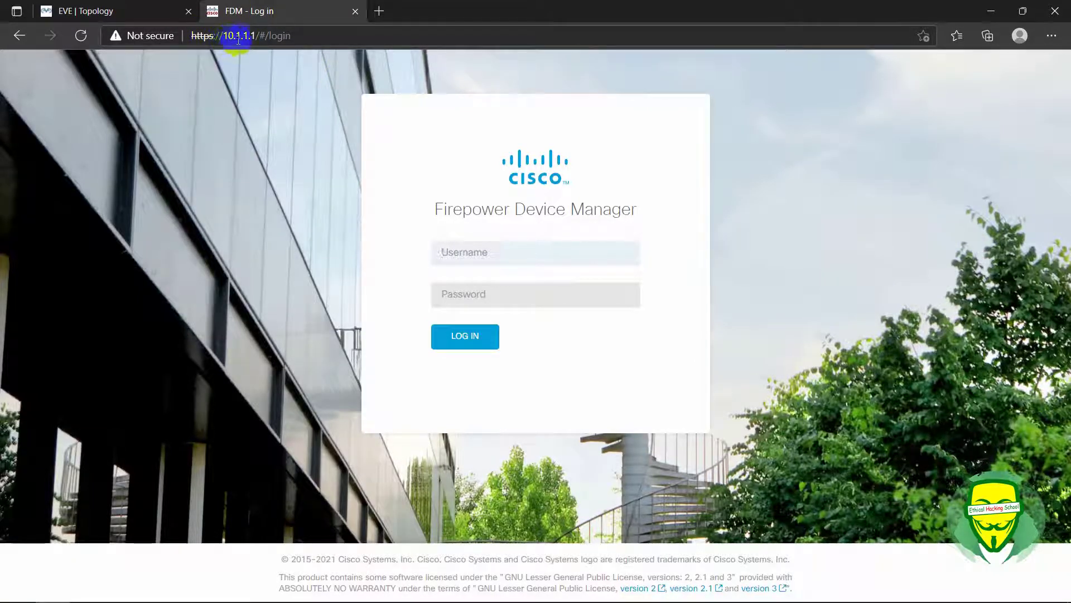
left_click(484, 249)
type("adm")
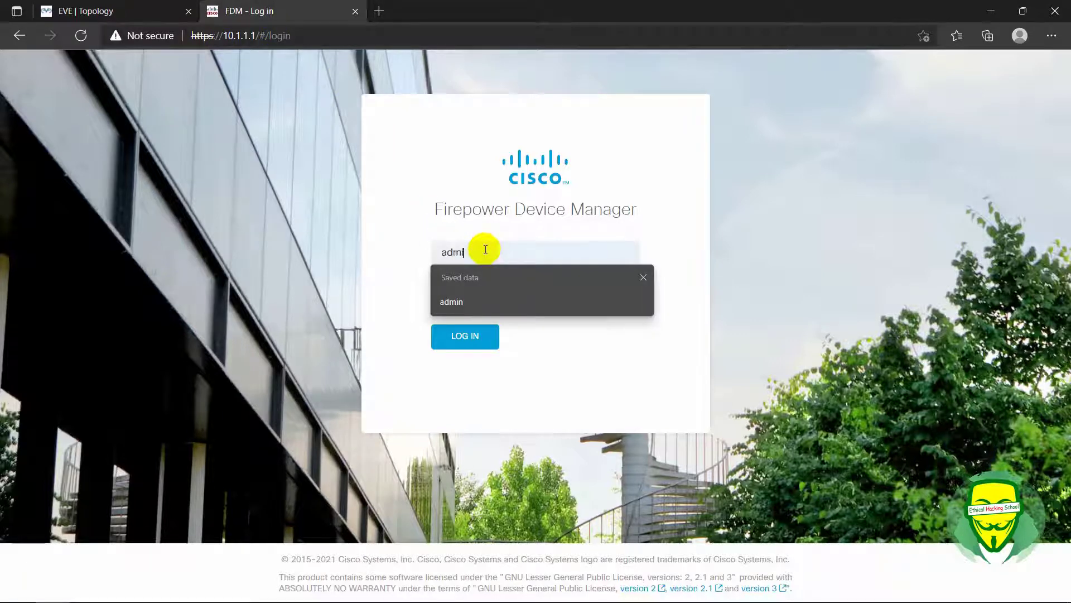
type("in")
left_click(503, 297)
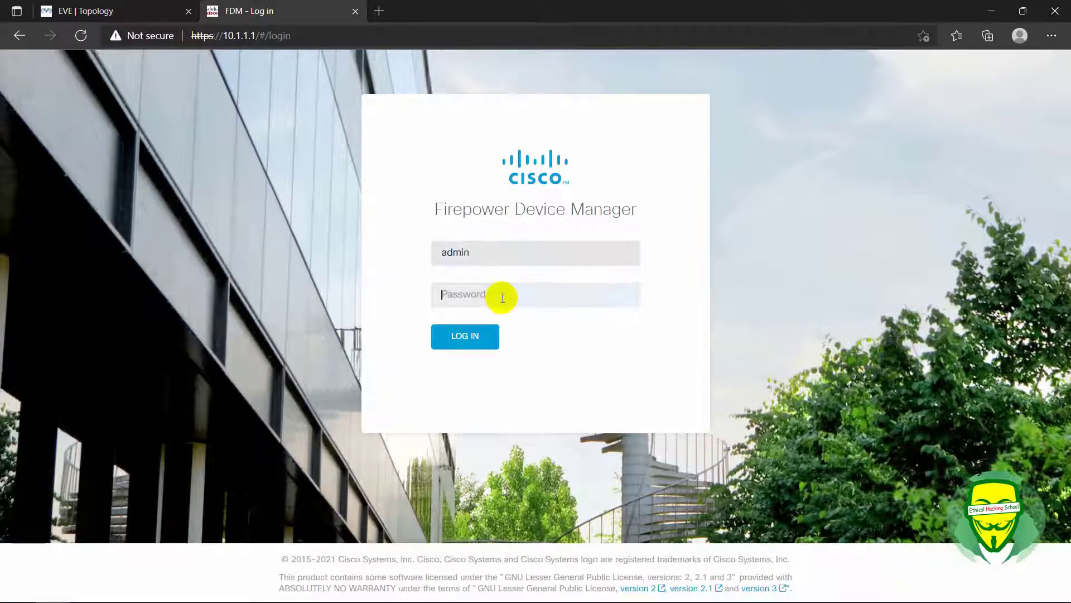
type("A")
key("Return")
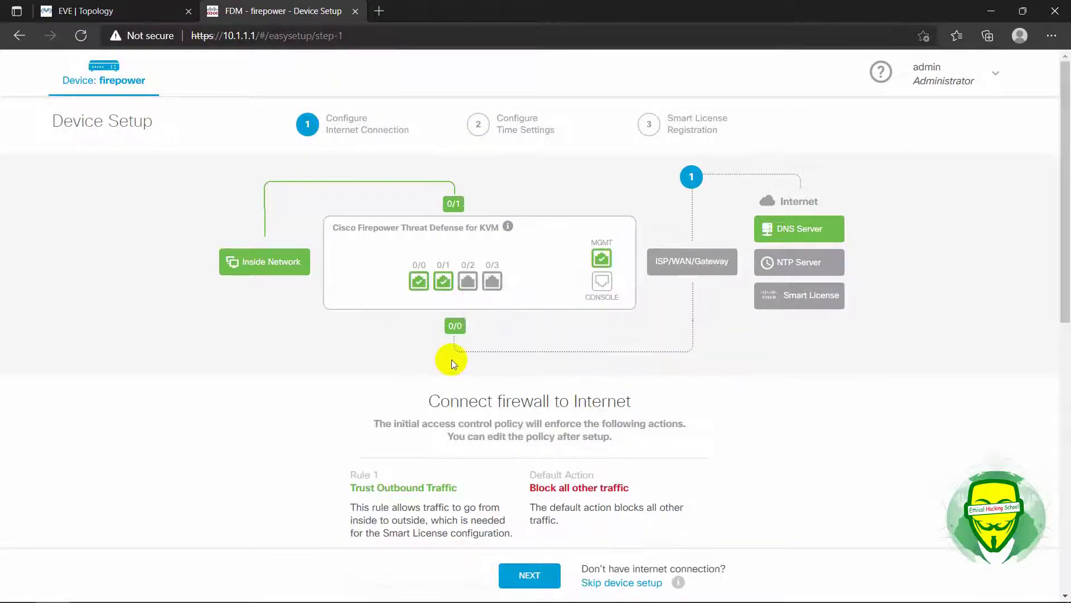
Accept the outside interface settings with IPv4 using DHCP and IPv6 off, and continue the device setup
scroll(452, 362, "down", 8)
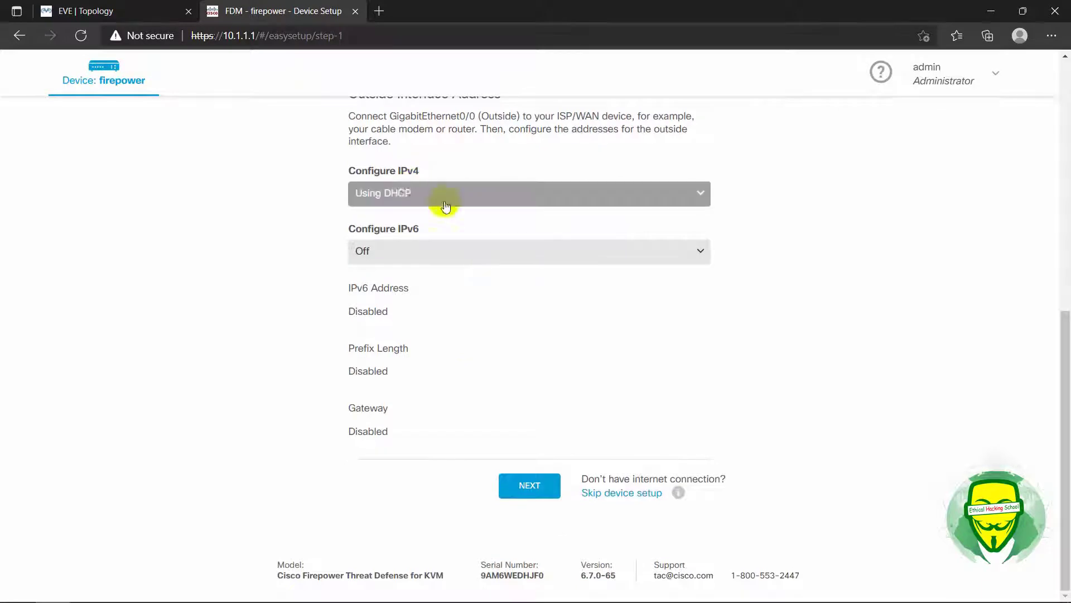
scroll(445, 206, "up", 1)
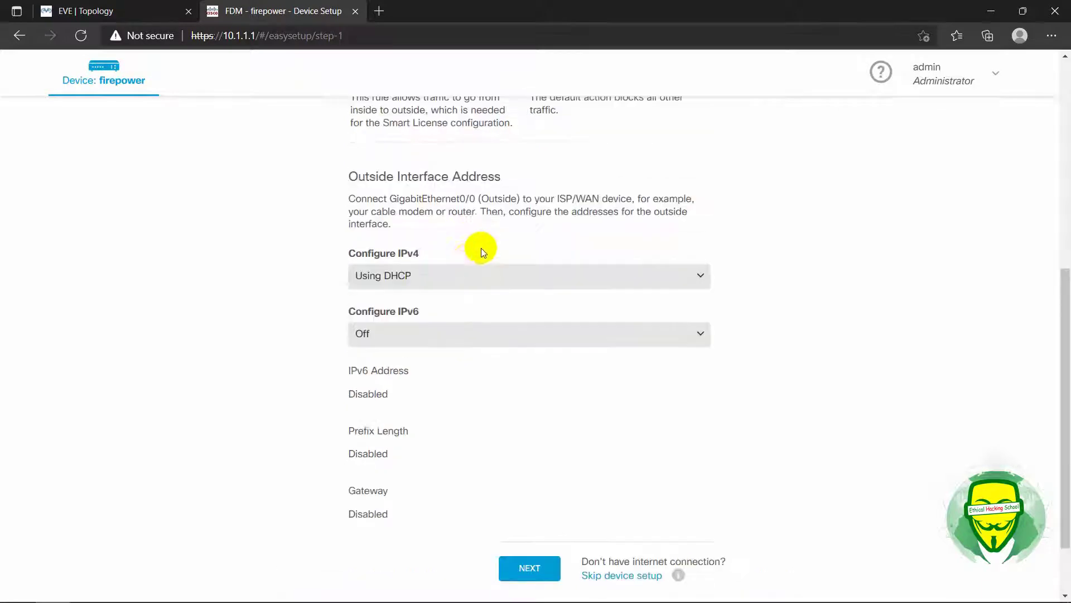
left_click(541, 568)
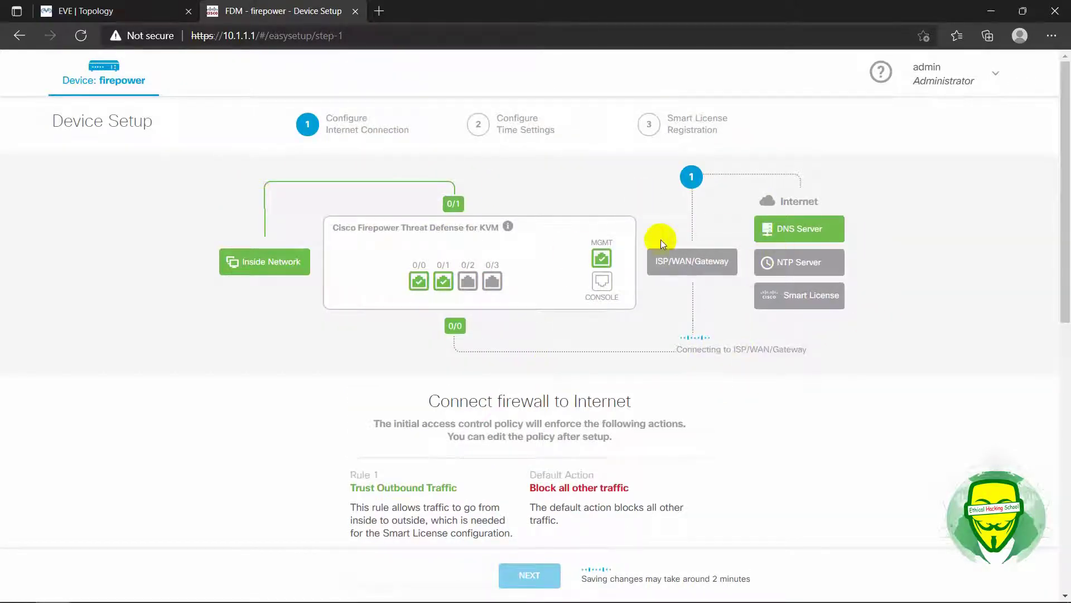
Check the IPv4 addresses and link states of interfaces 0/0 and 0/1 in the device diagram
mouse_move(492, 281)
mouse_move(421, 283)
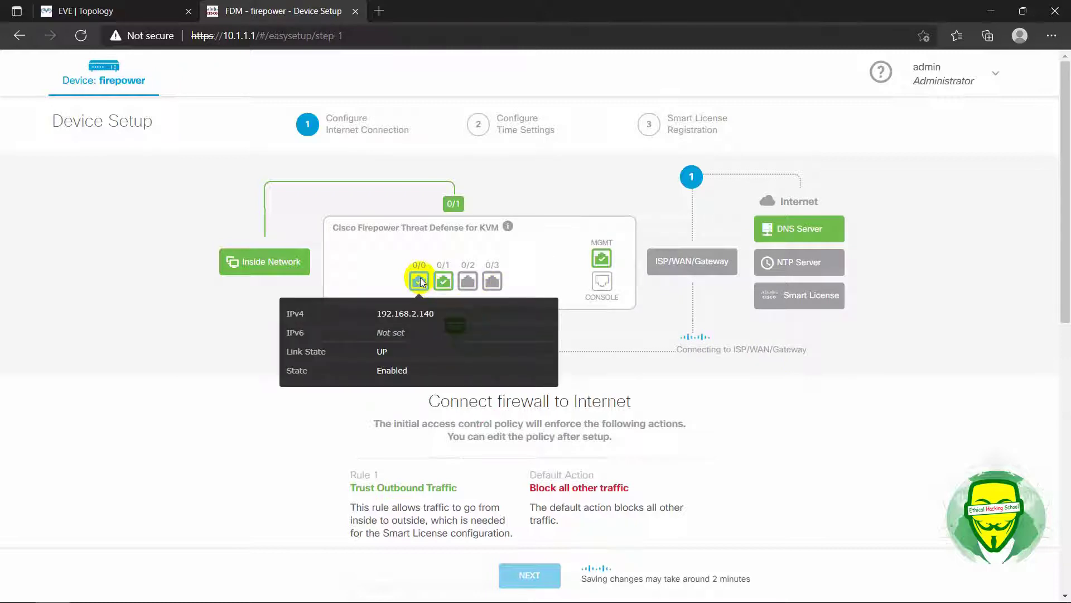
left_click(414, 314)
mouse_move(450, 280)
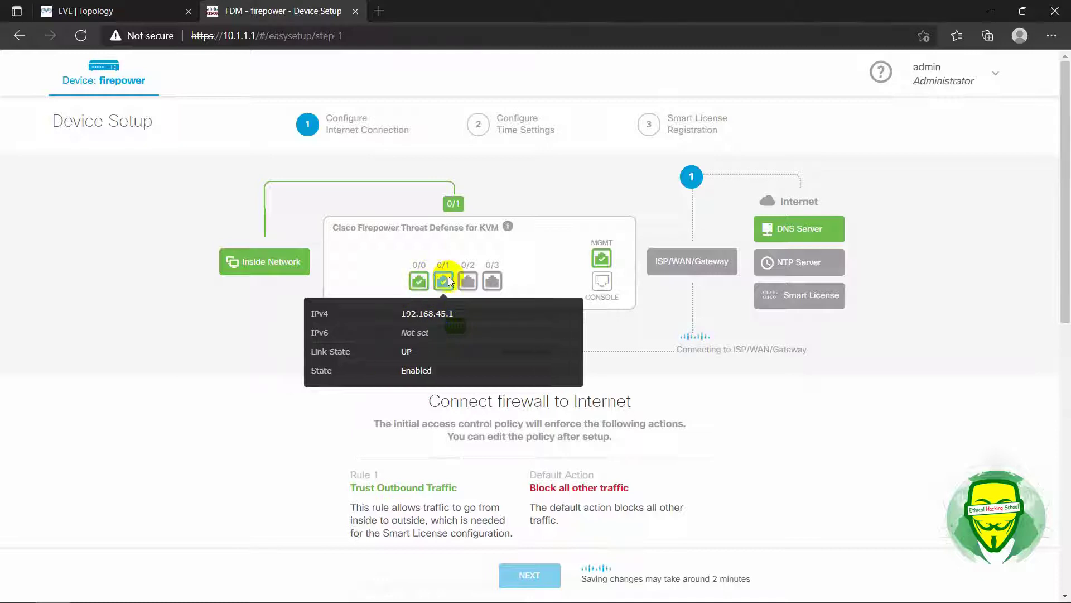
left_click(441, 314)
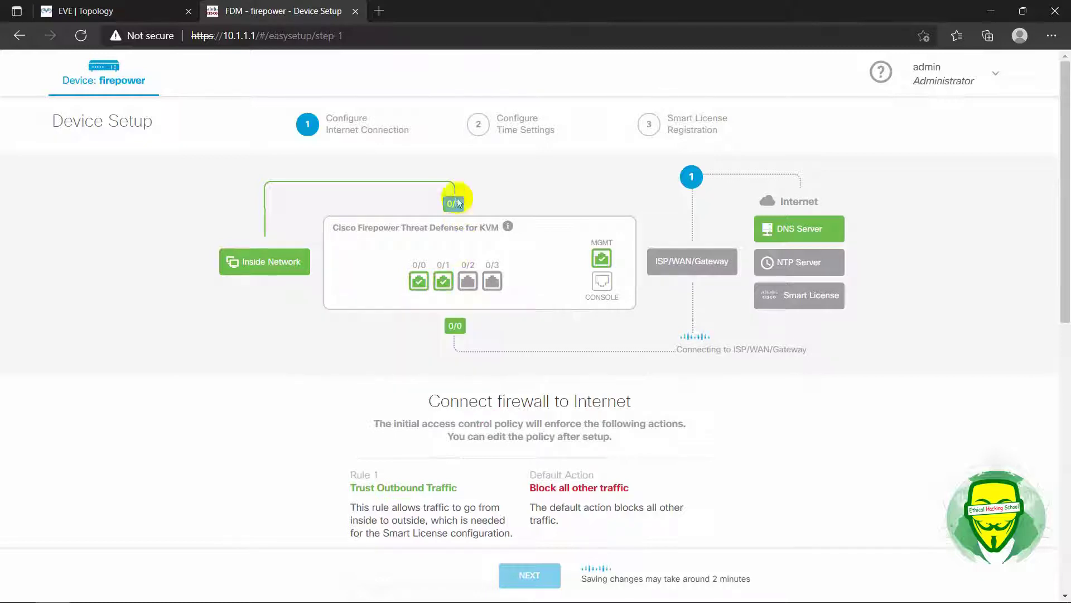
left_click(278, 264)
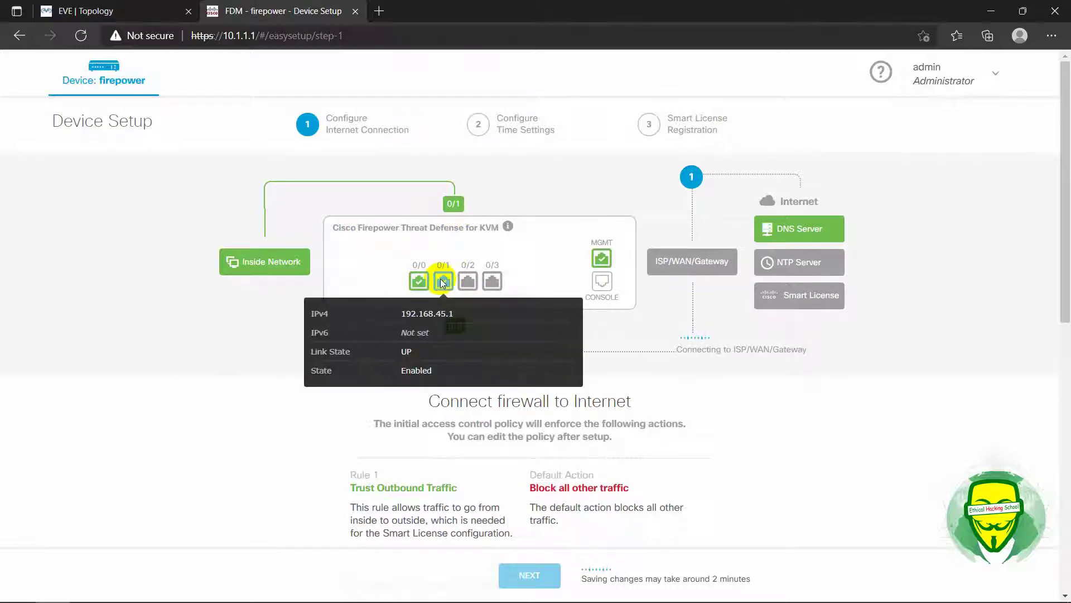
Switch to the EVE topology and add a text label "inside" with font size 20 and a green font color
left_click(136, 5)
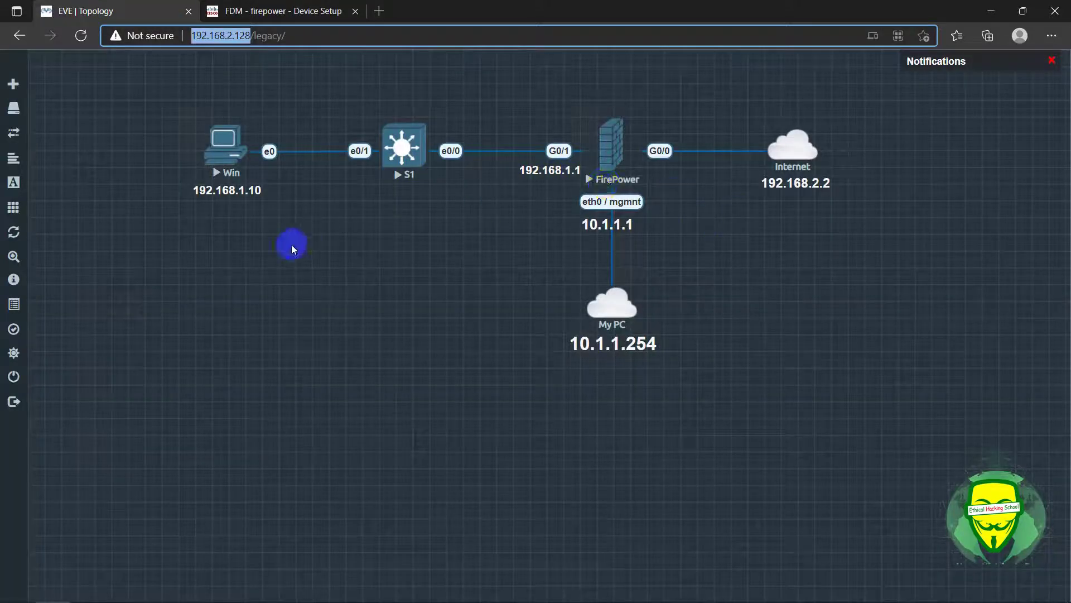
key("F11")
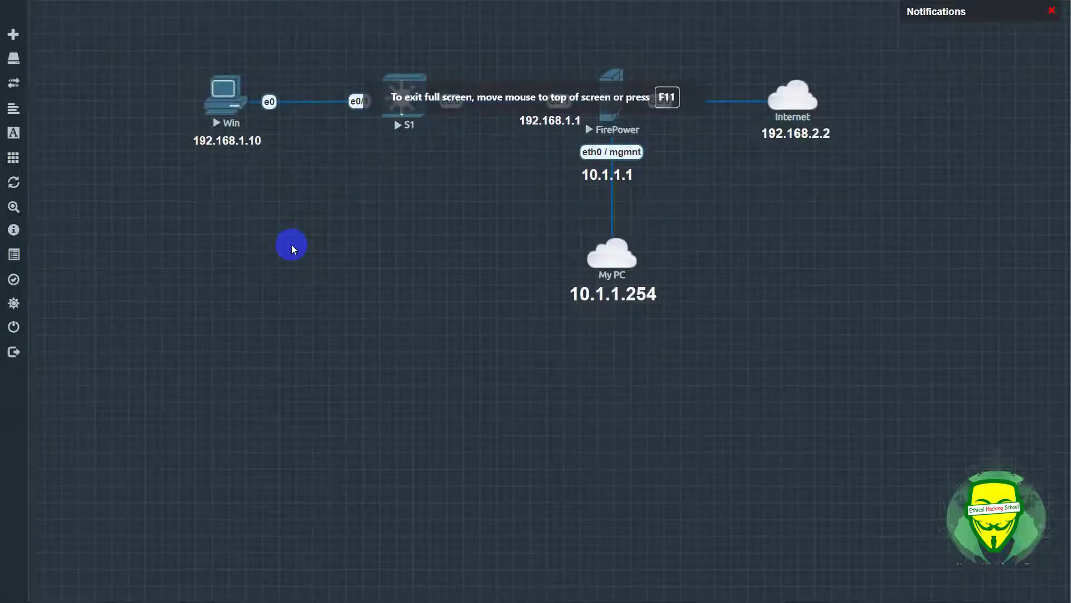
right_click(359, 243)
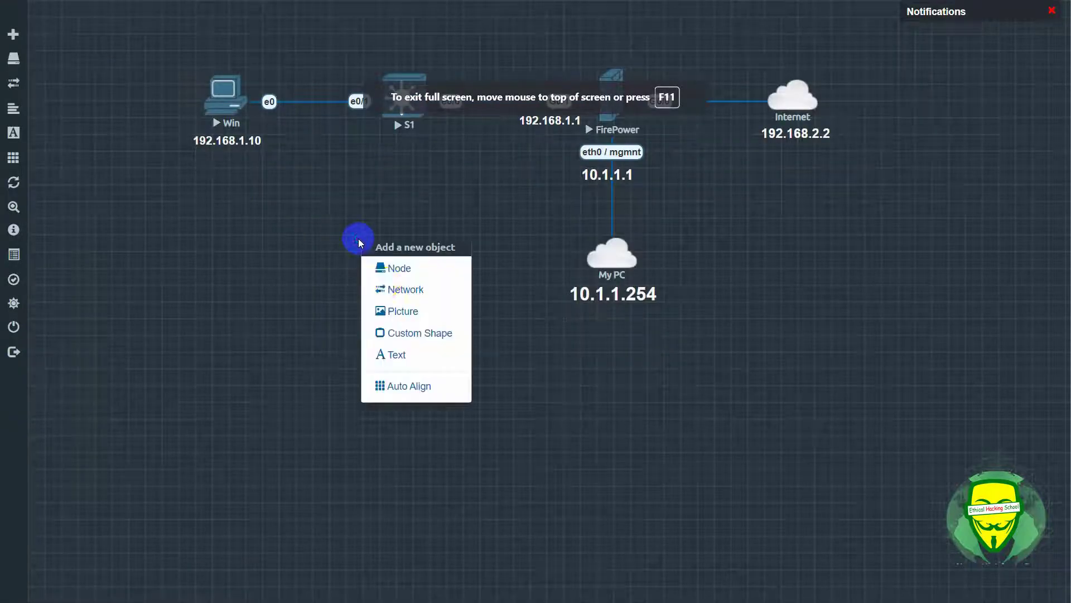
left_click(398, 352)
type("inside")
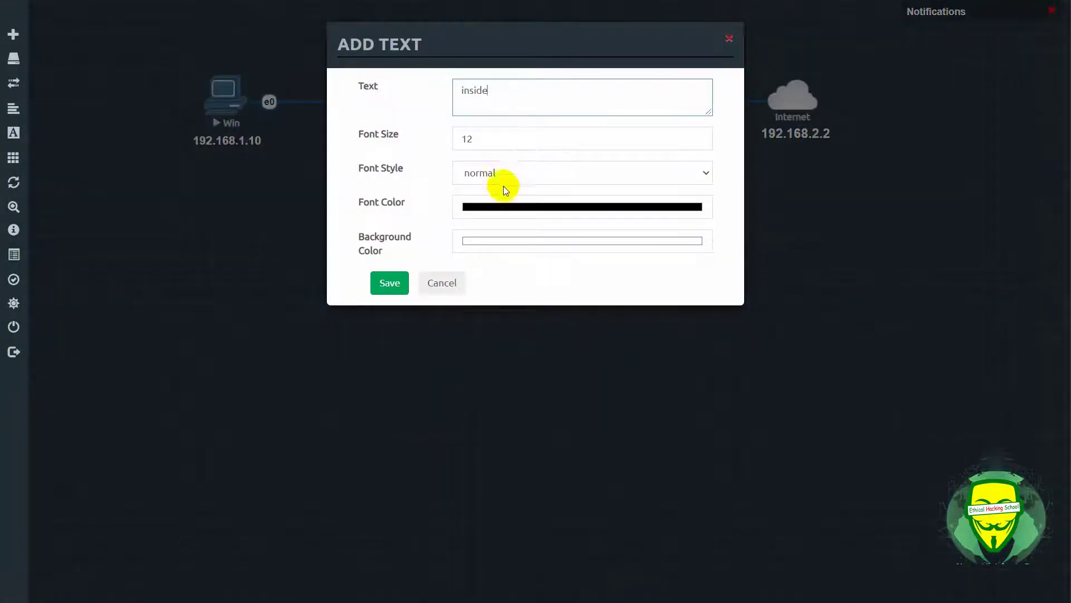
left_click(427, 136)
key("ctrl+a")
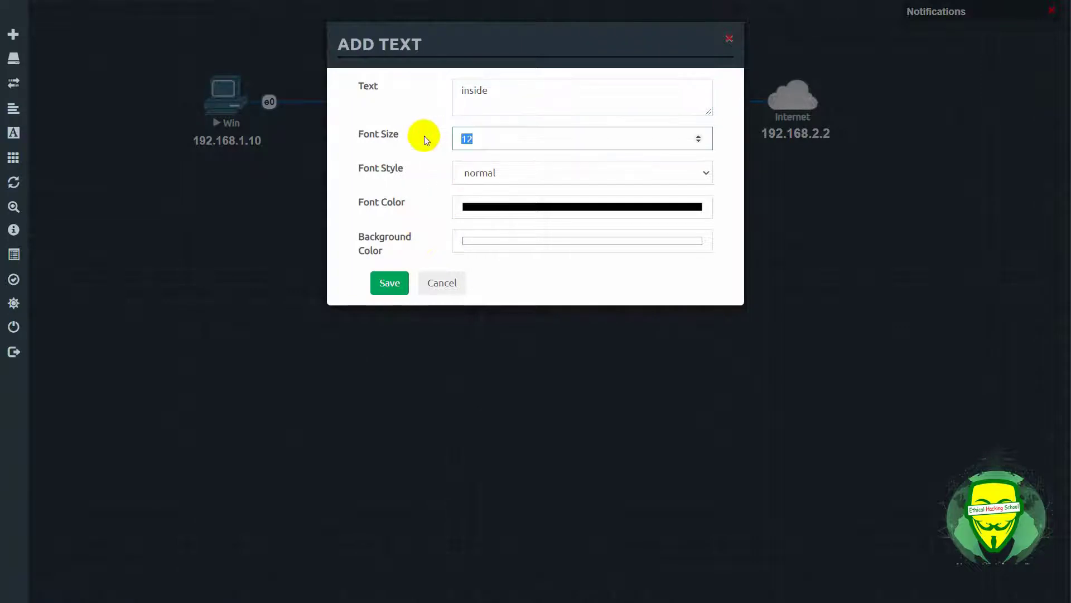
type("20")
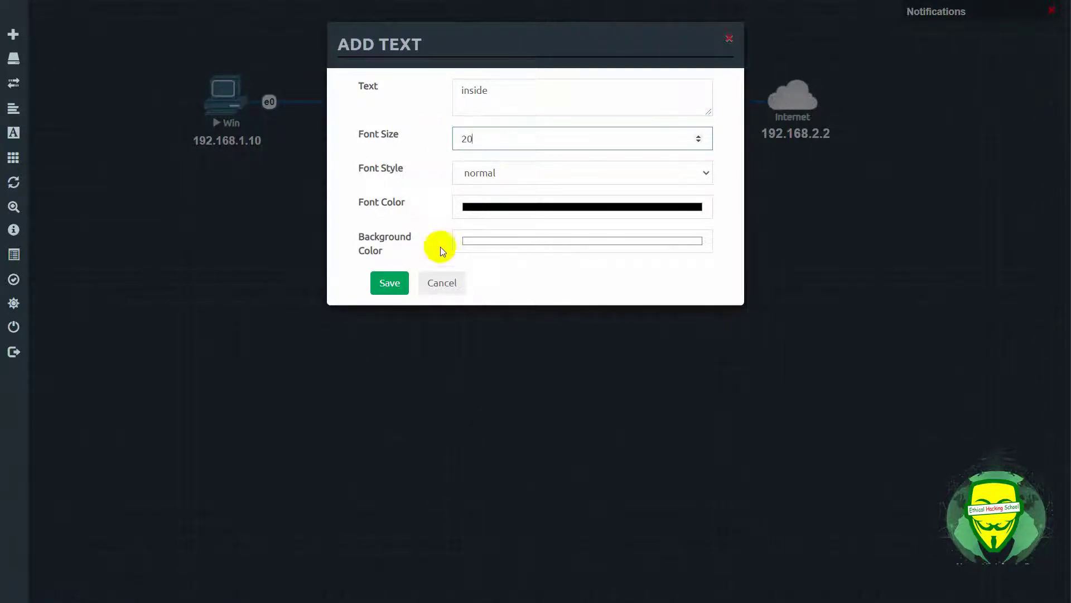
left_click(510, 206)
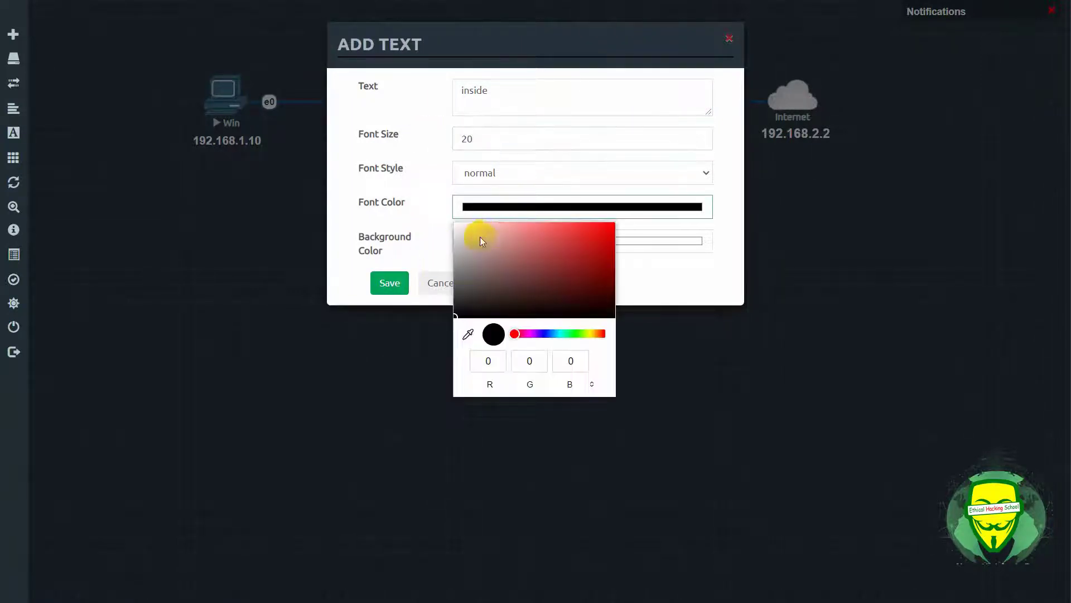
left_click_drag(577, 231, 627, 232)
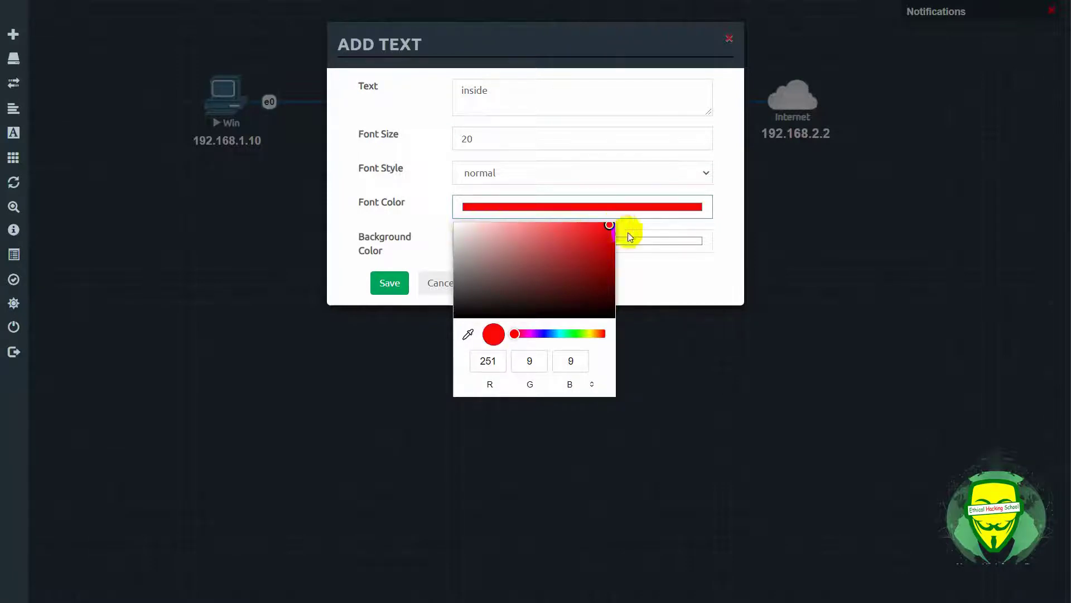
left_click(576, 334)
left_click(404, 281)
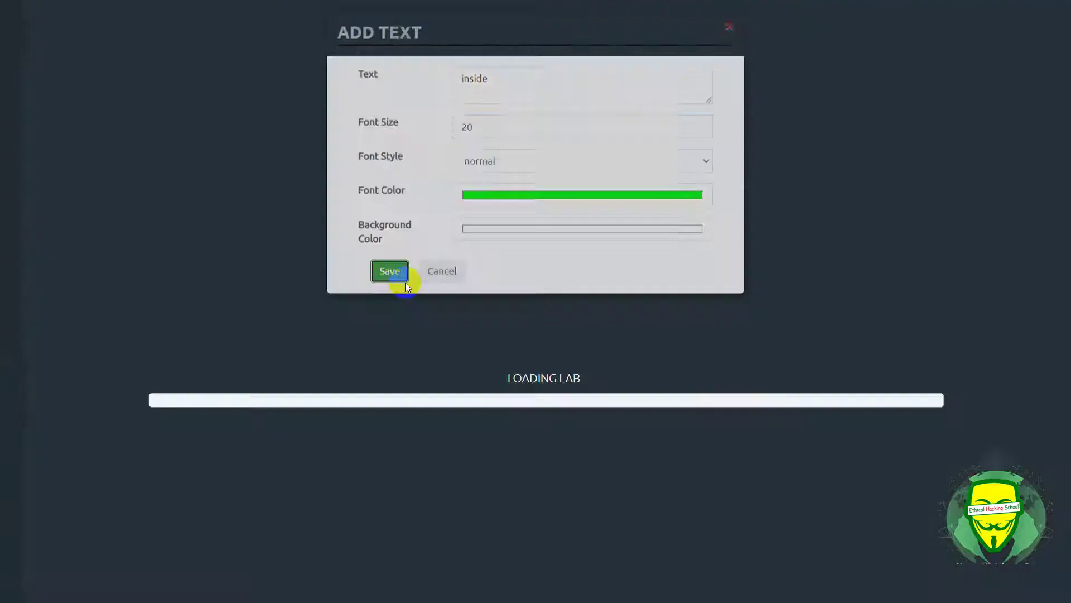
Make the background of the "inside" label transparent and save the change
right_click(401, 255)
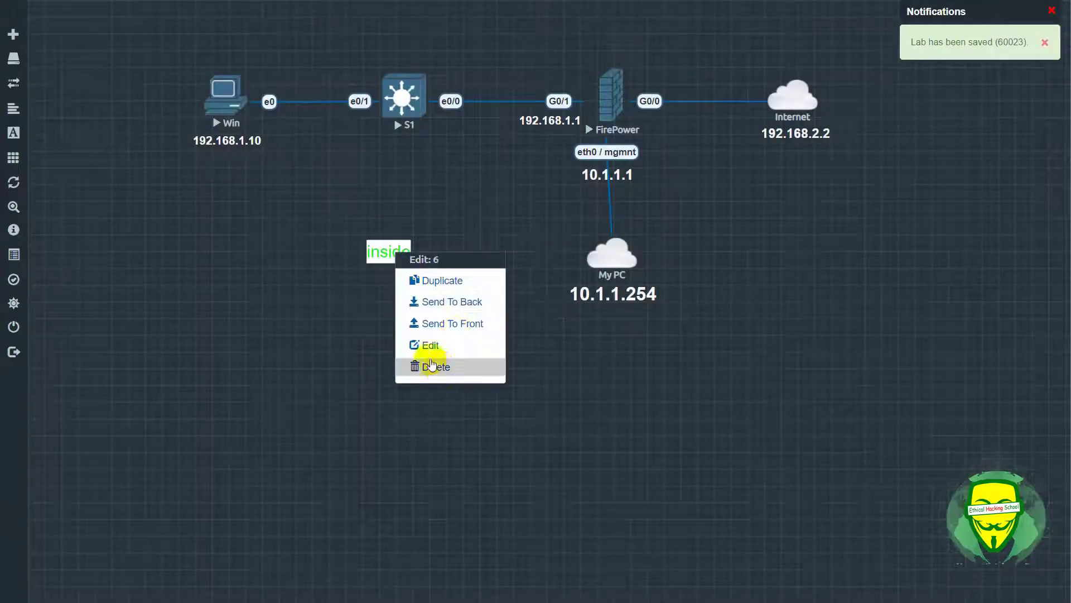
left_click(429, 346)
left_click(473, 570)
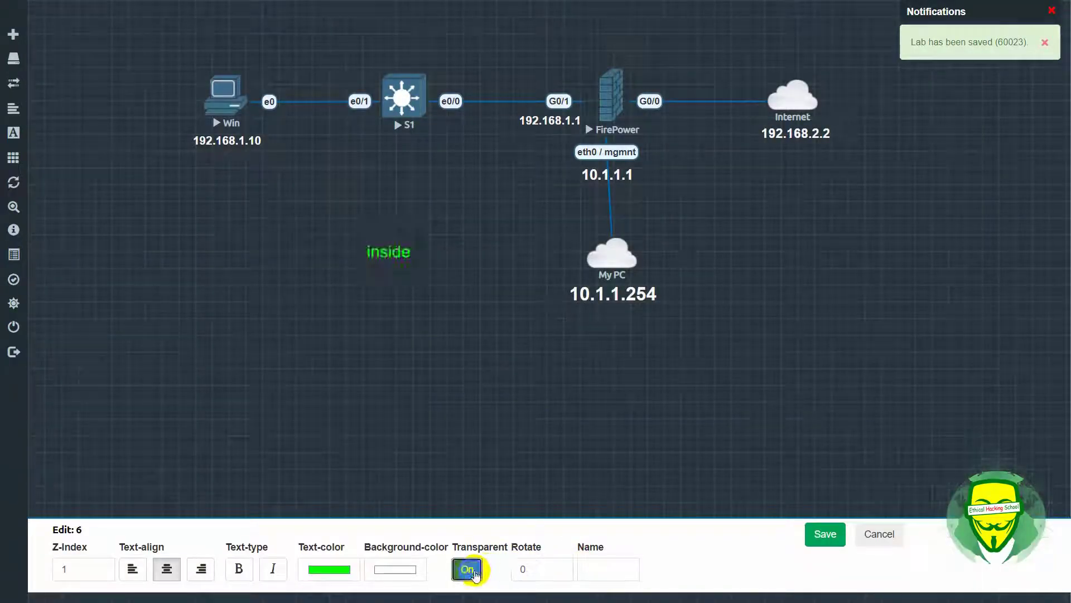
left_click(825, 532)
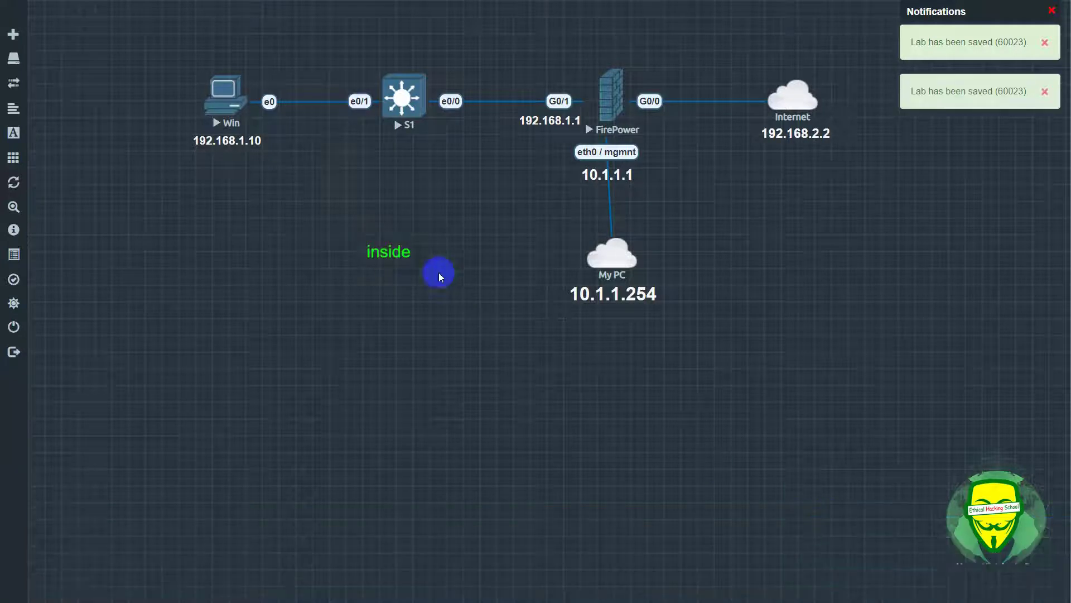
Place the "inside" label above the S1–FirePower link and a duplicate of it above the FirePower–Internet link
left_click_drag(390, 251, 697, 82)
right_click(508, 88)
left_click(522, 116)
left_click(697, 82)
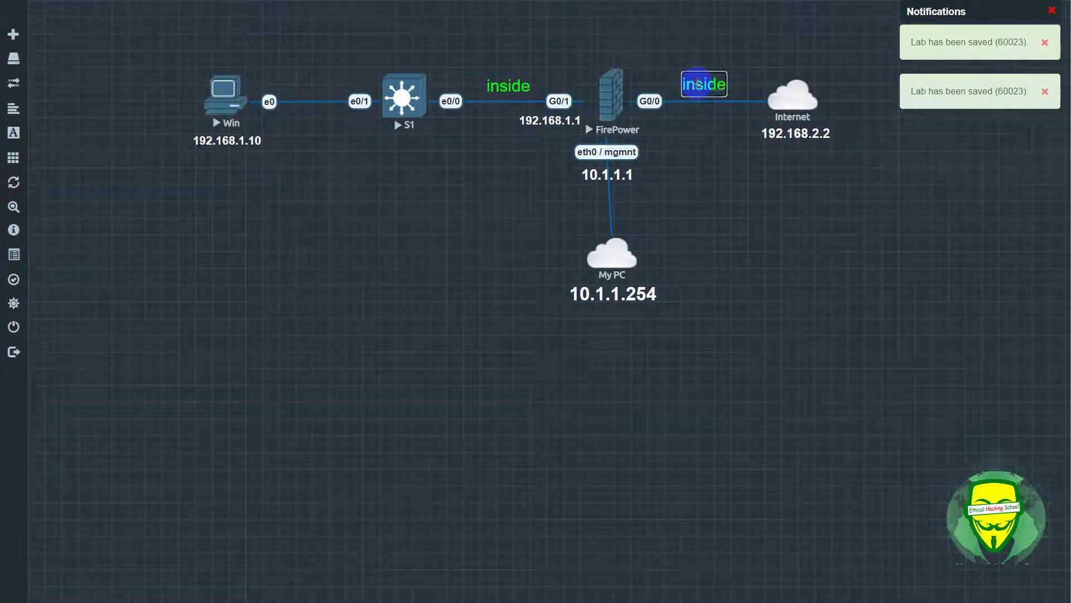
Change the text of the duplicated label above the FirePower–Internet link to "Outside"
double_click(697, 83)
type("O")
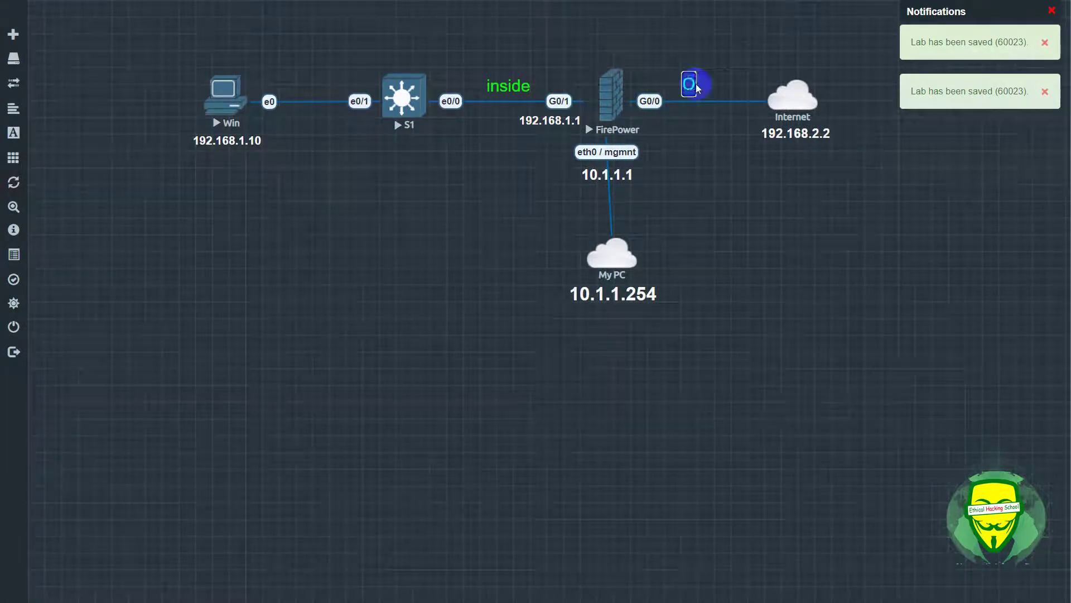
type("utside")
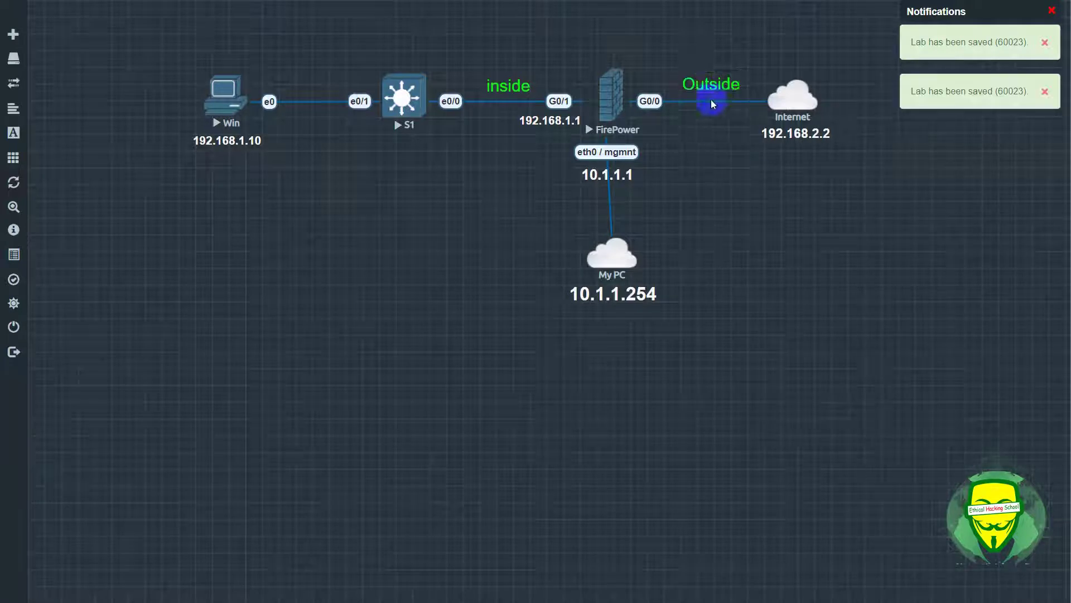
Set the text color of the "Outside" label to dark red (RGB 170, 15, 3) and save it
right_click(713, 91)
left_click(747, 181)
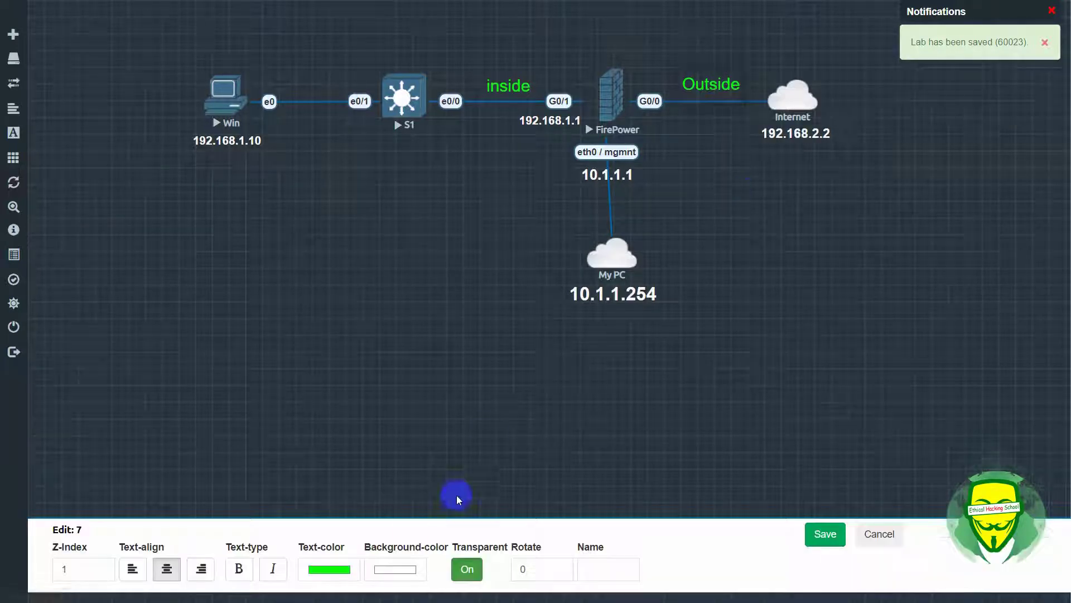
left_click(343, 568)
left_click_drag(430, 496, 449, 492)
left_click(457, 415)
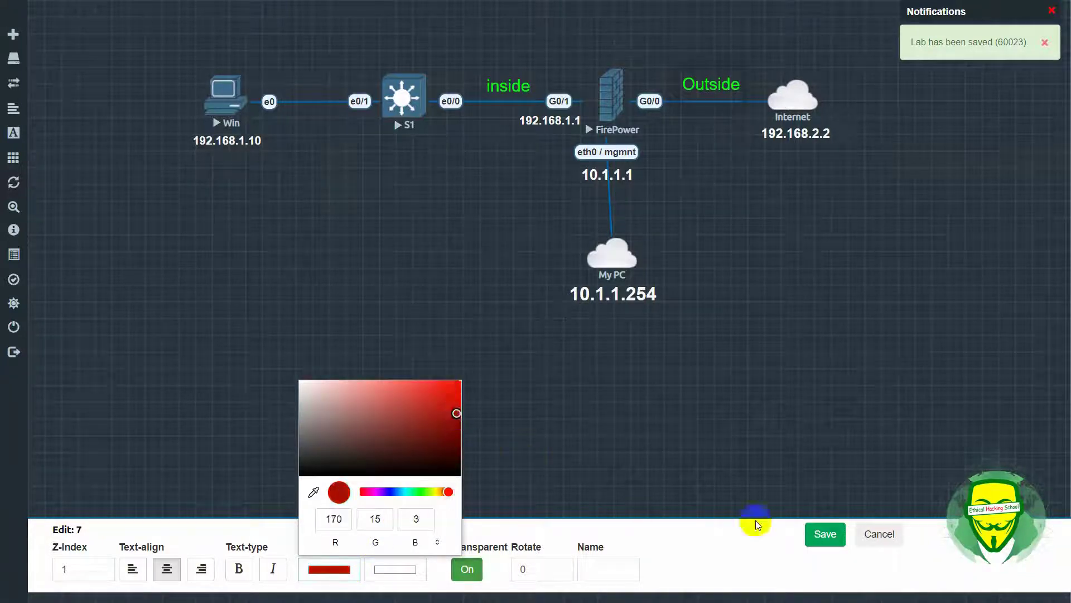
left_click(825, 534)
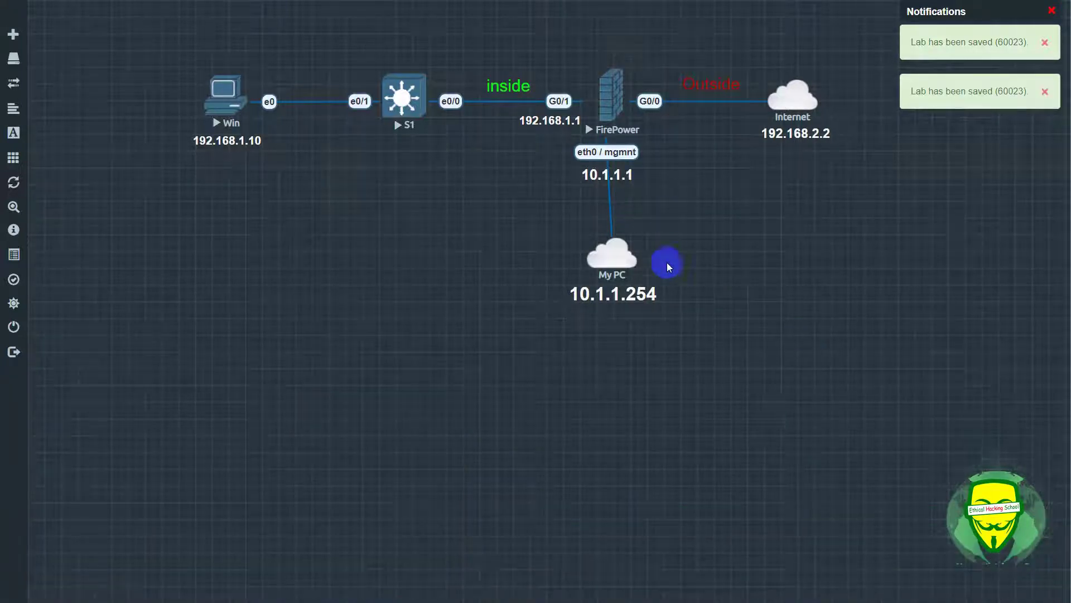
Move the My PC cloud together with its 10.1.1.254 label so its link runs straight down from FirePower
left_click_drag(581, 293, 607, 263)
left_click(704, 262)
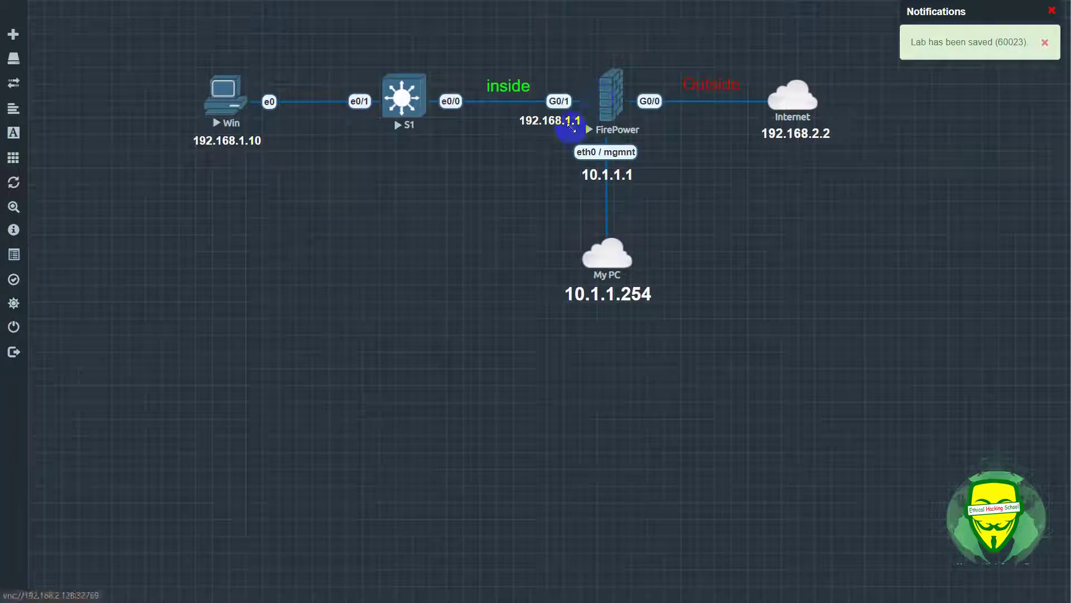
left_click_drag(564, 122, 566, 129)
Return to the Firepower device setup page and continue past the time settings with time zone UTC and the default NTP servers
key("alt+Tab")
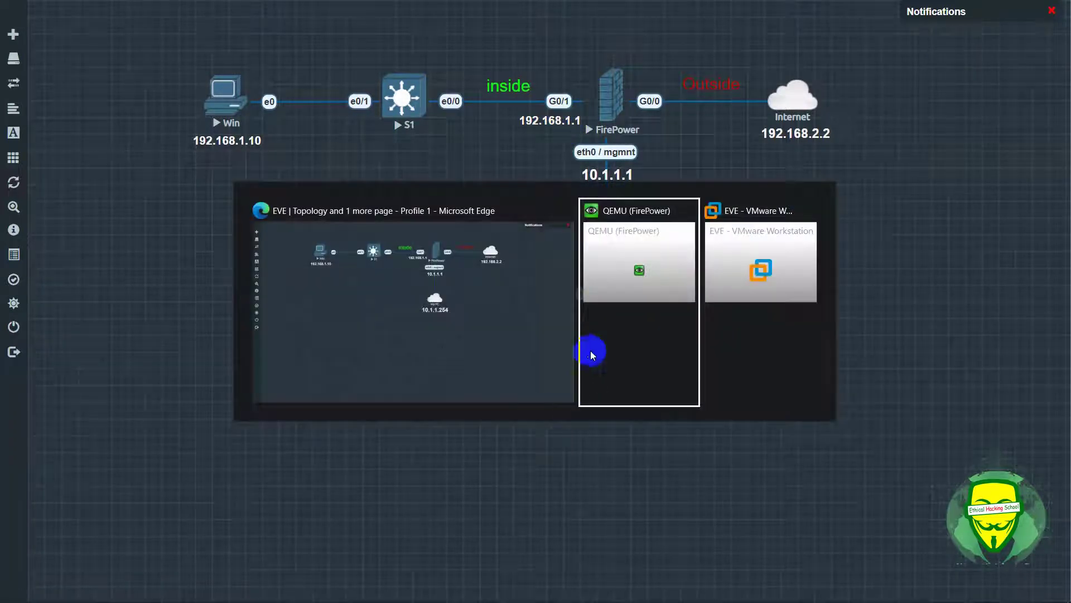
key("Escape")
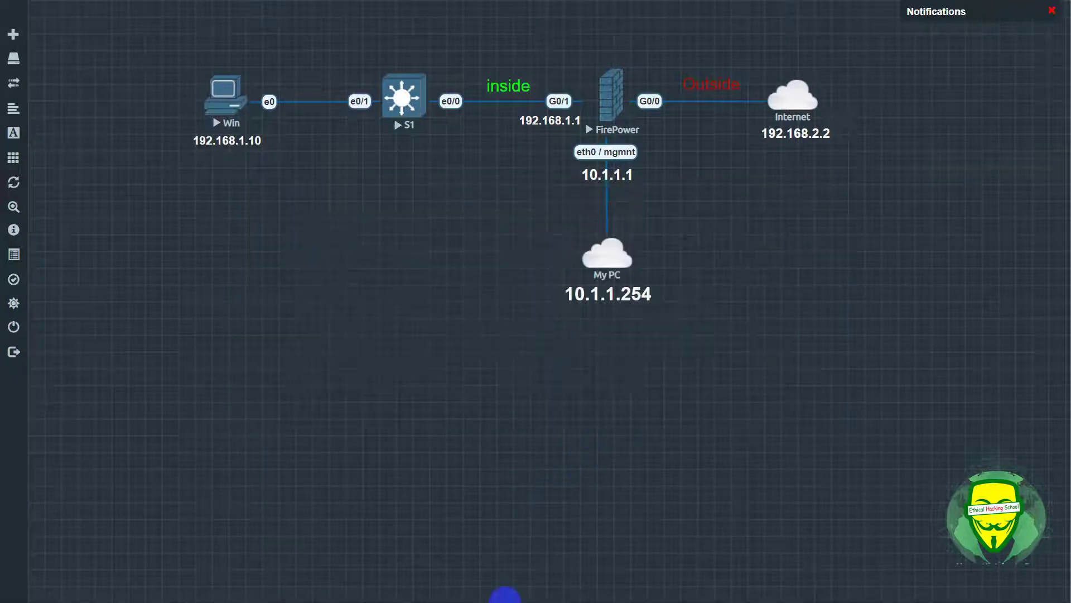
left_click(282, 12)
left_click(290, 338)
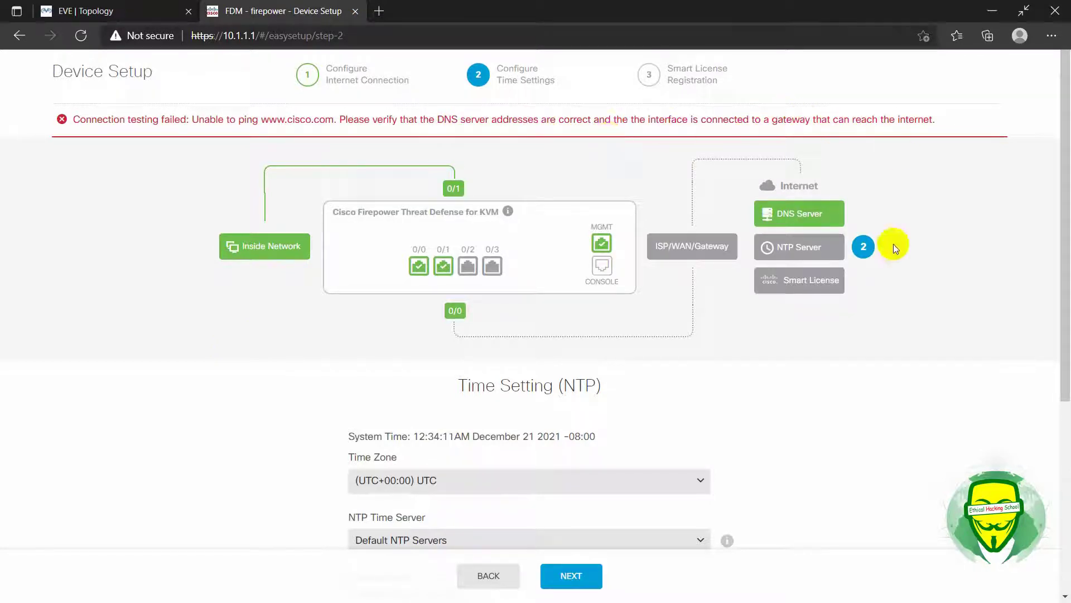
scroll(624, 424, "down", 4)
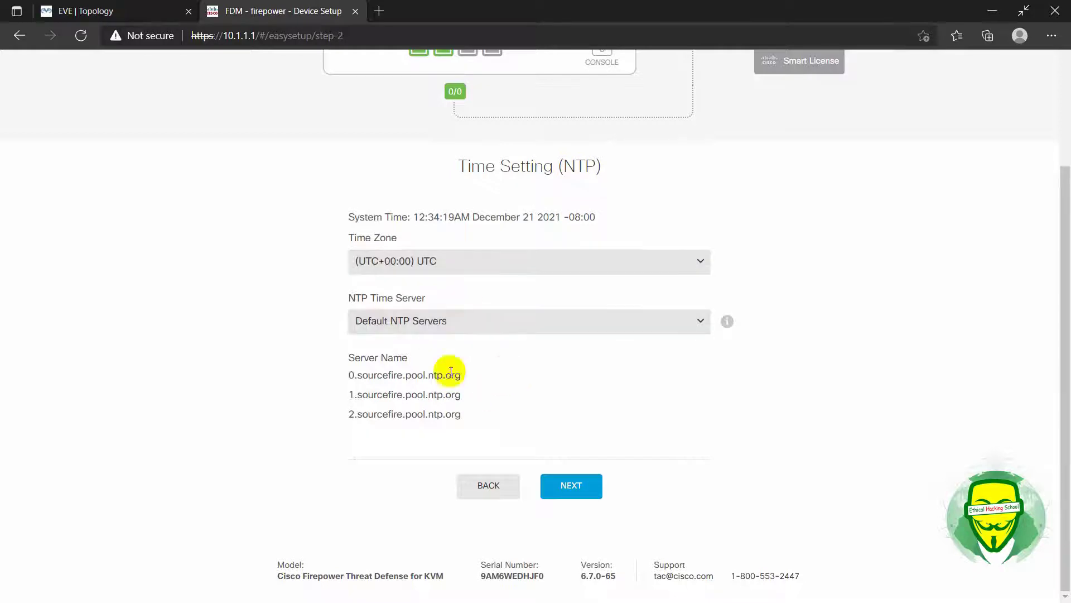
left_click(578, 486)
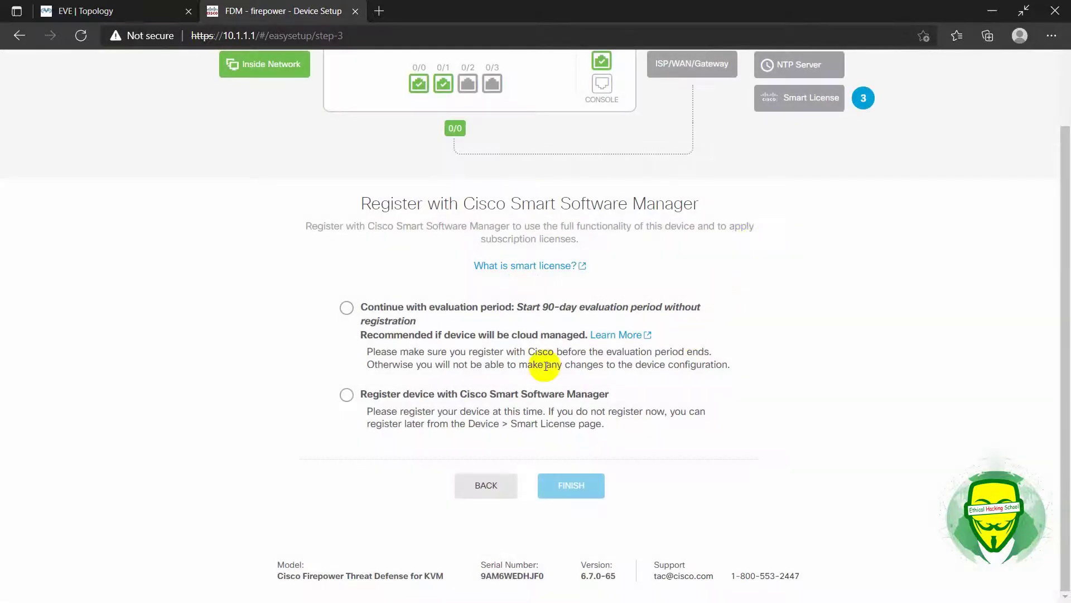
Finish the device setup with the 90-day evaluation period without registration and dismiss the what's-next dialog
left_click(346, 307)
scroll(729, 323, "up", 3)
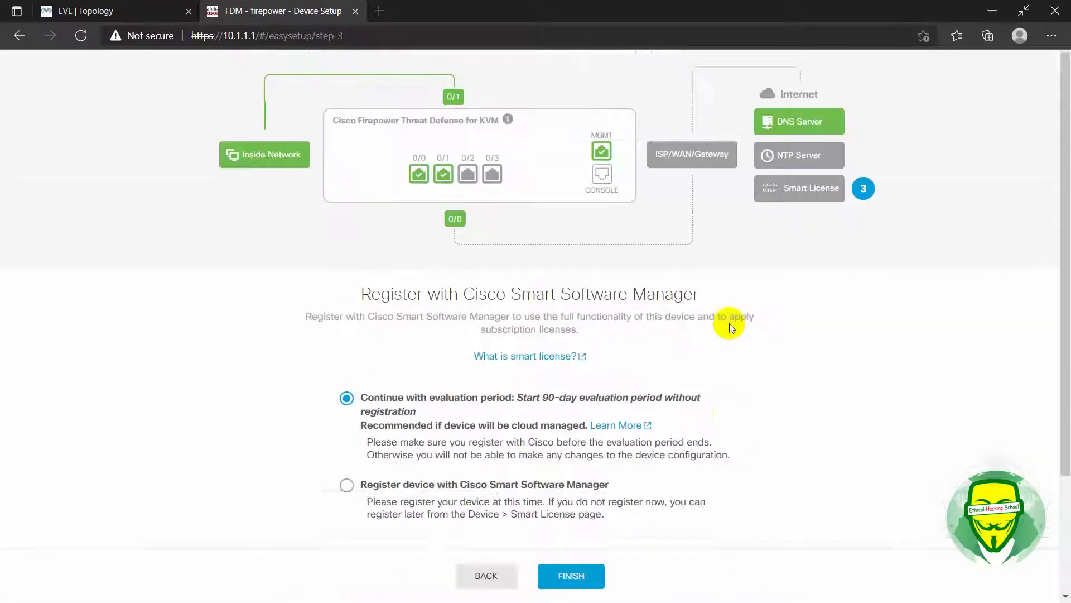
scroll(724, 325, "down", 3)
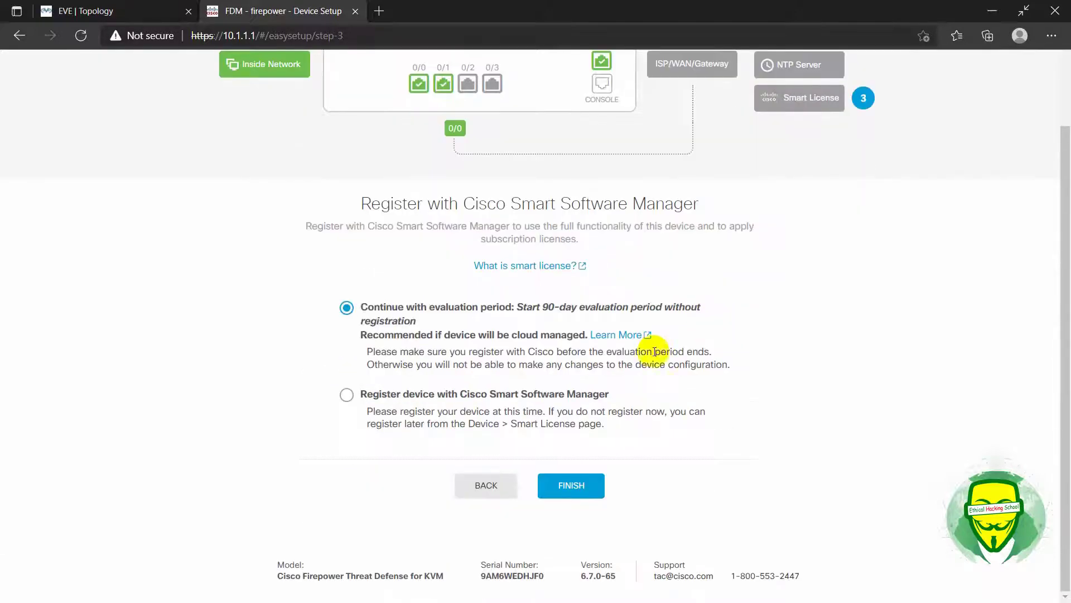
scroll(509, 317, "up", 3)
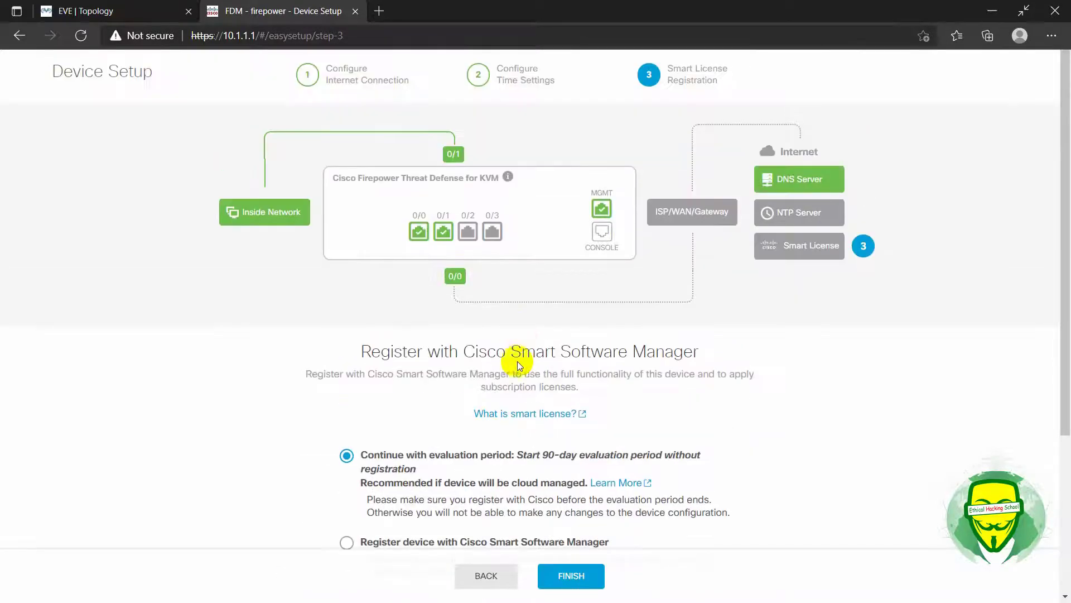
left_click(573, 578)
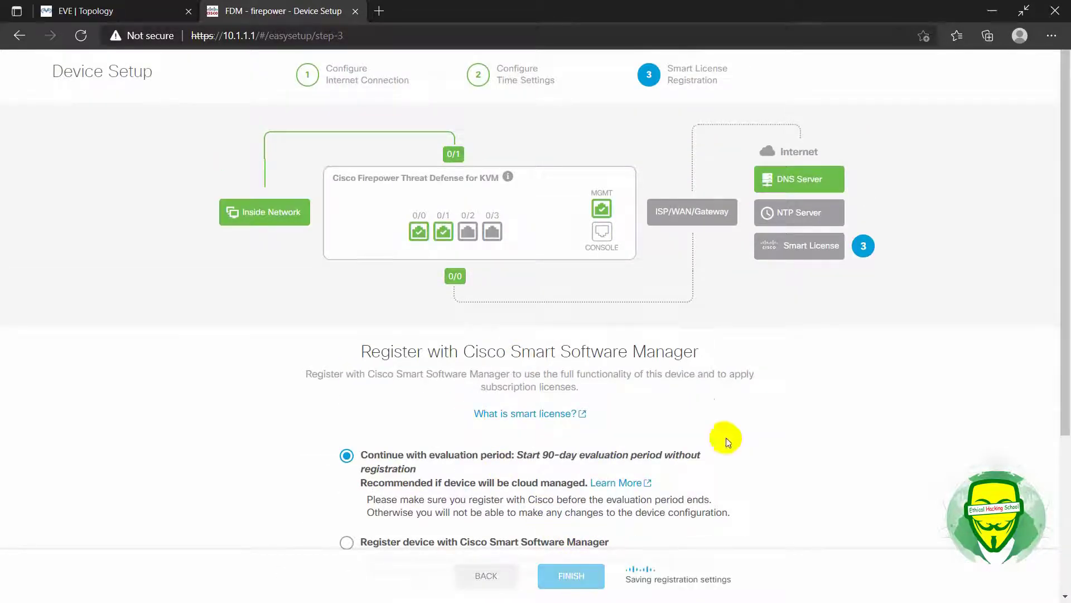
key("F11")
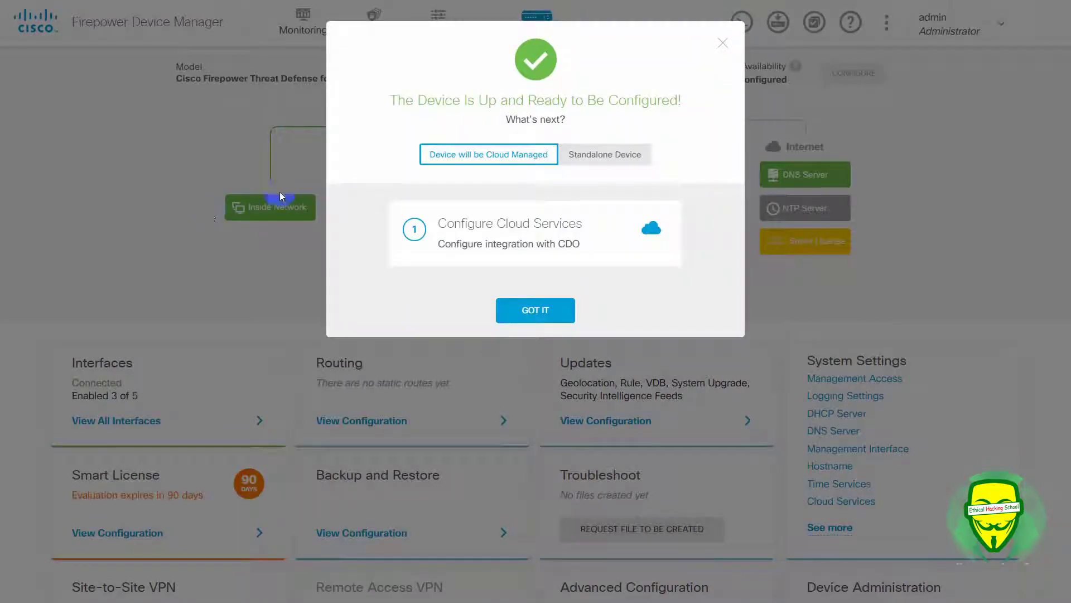
left_click(722, 42)
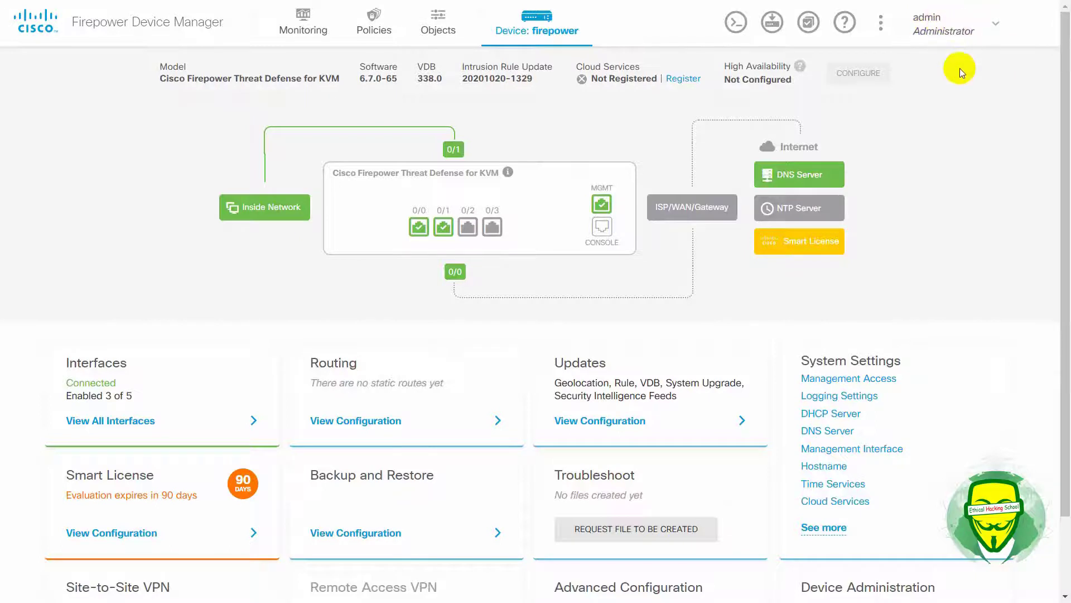
Open the user profile of the admin account
left_click(996, 26)
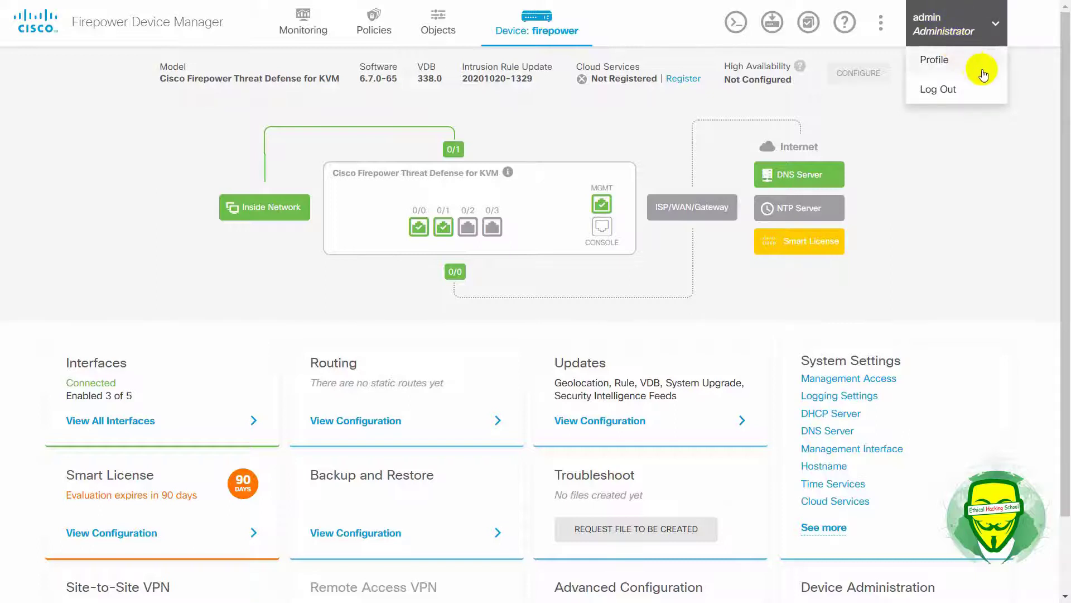
left_click(941, 24)
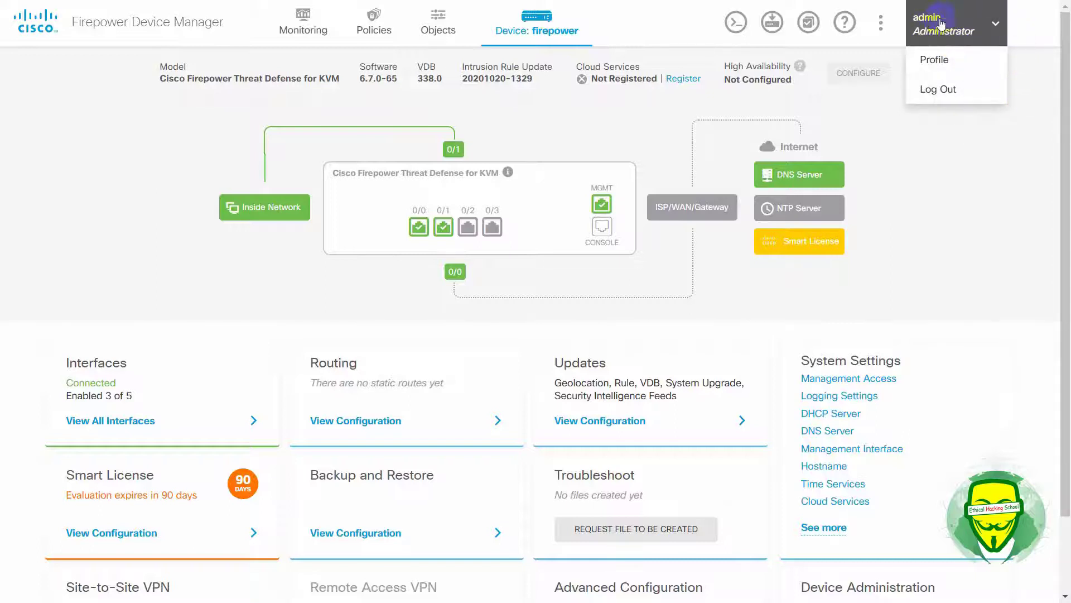
left_click(935, 59)
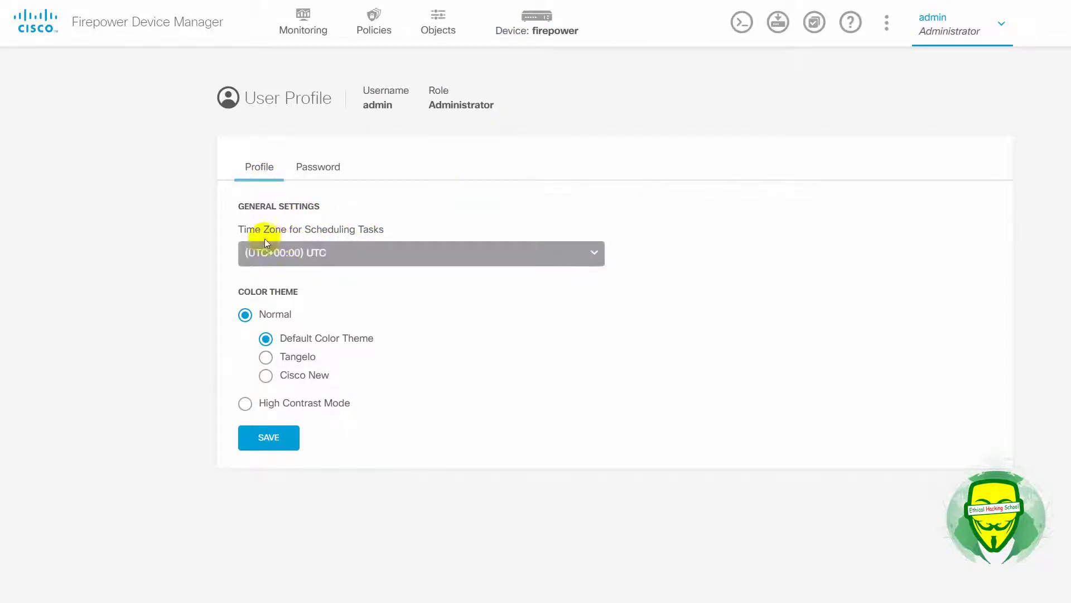
Select (UTC+04:30) Asia/Kabul as the time zone for scheduling tasks in the user profile
left_click(332, 254)
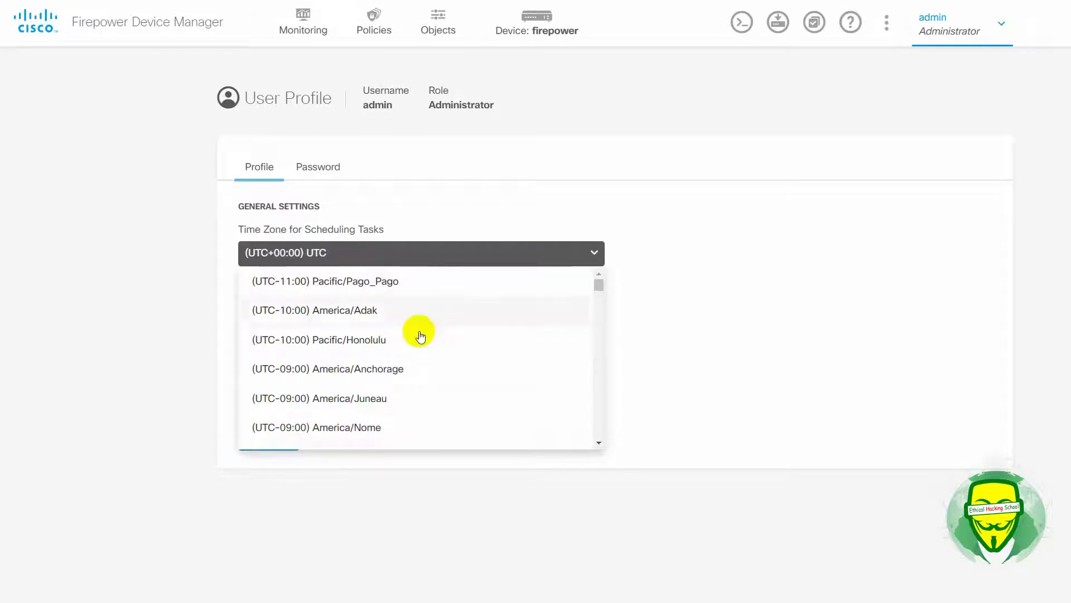
scroll(394, 340, "down", 7)
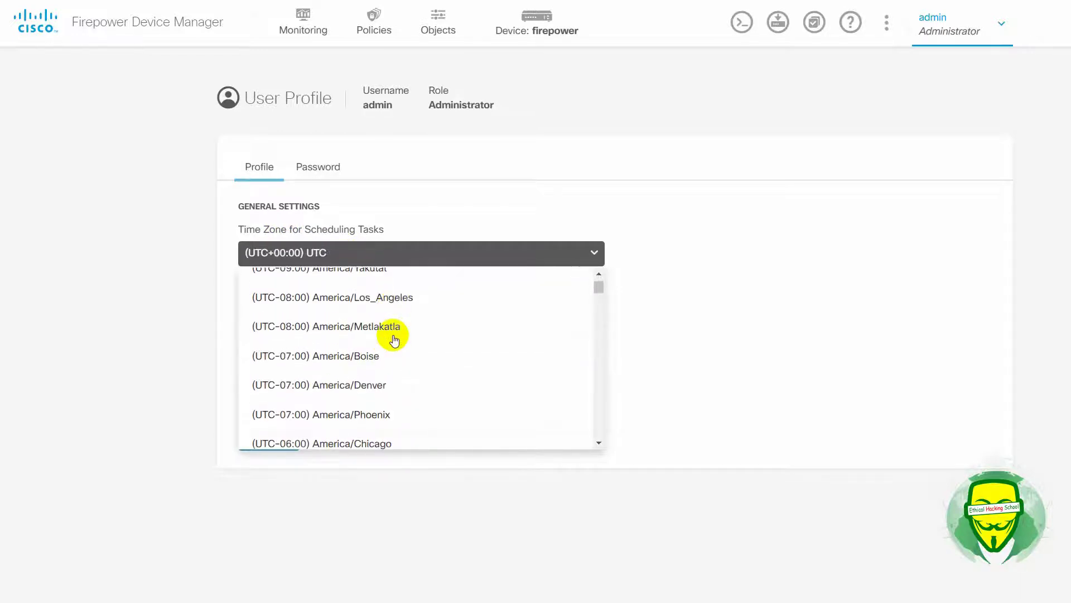
scroll(394, 339, "down", 10)
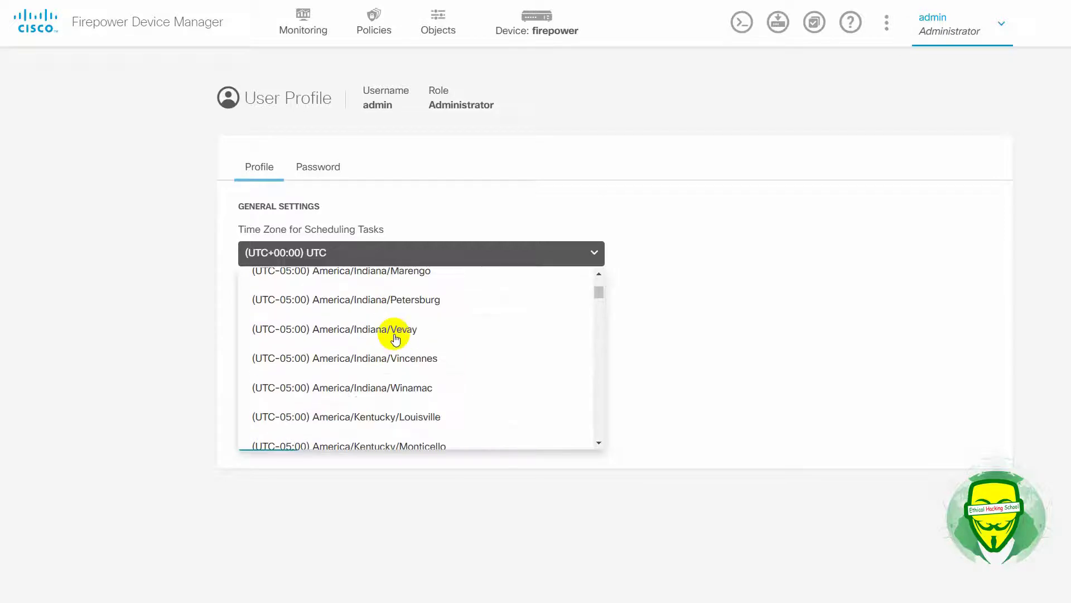
scroll(422, 333, "down", 4)
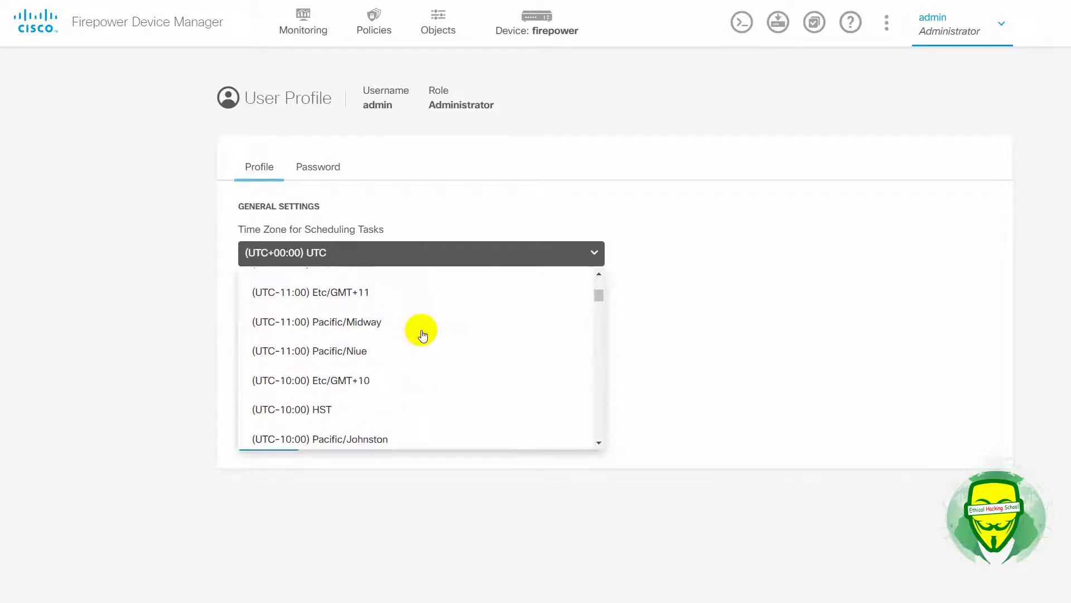
scroll(423, 335, "down", 8)
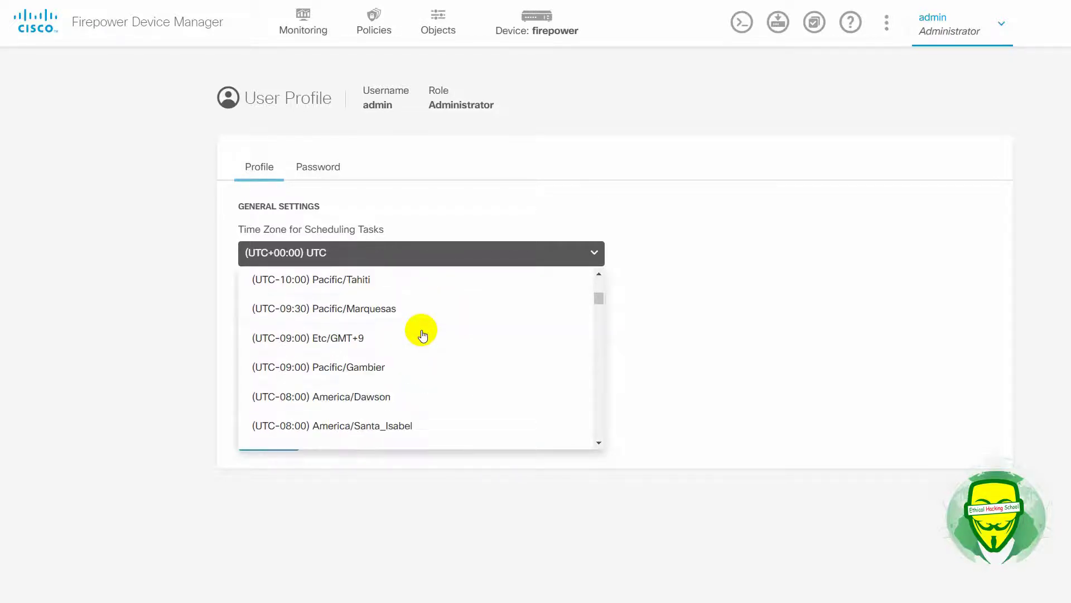
scroll(422, 335, "down", 13)
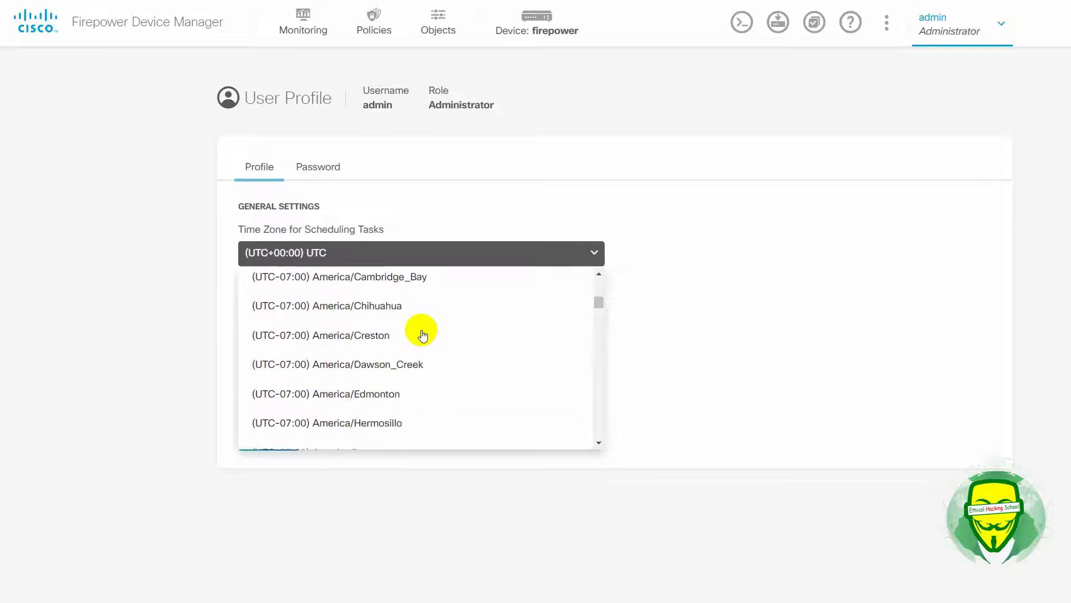
scroll(422, 335, "down", 12)
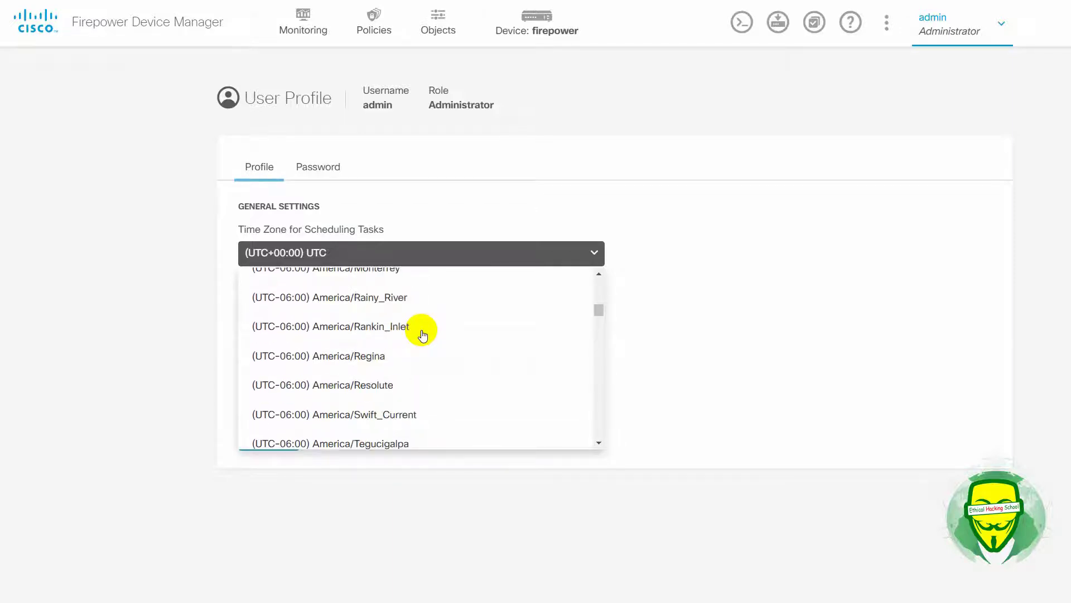
scroll(423, 334, "down", 15)
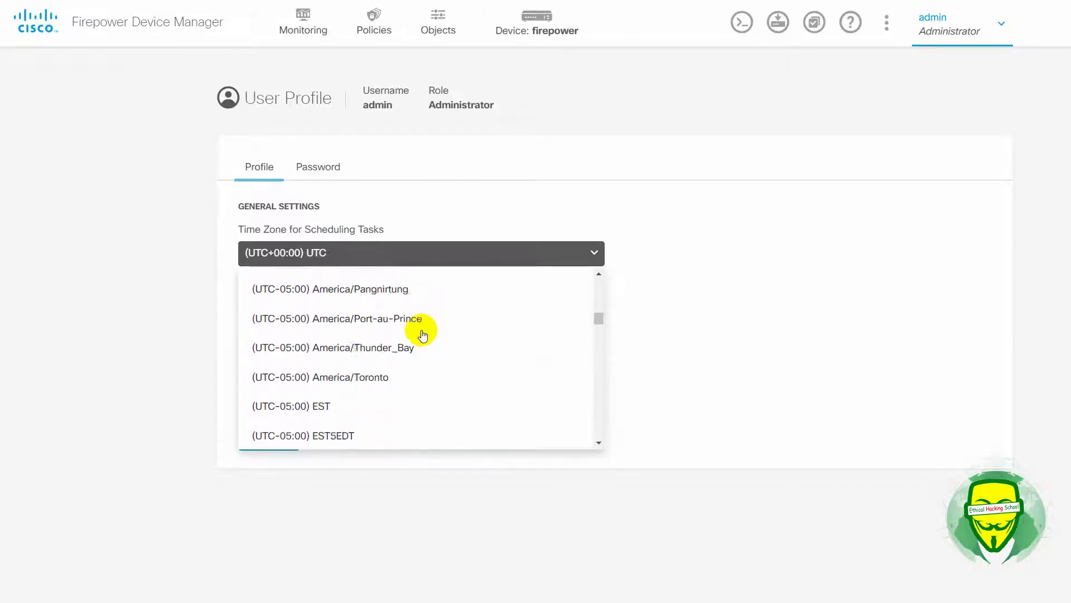
left_click(328, 377)
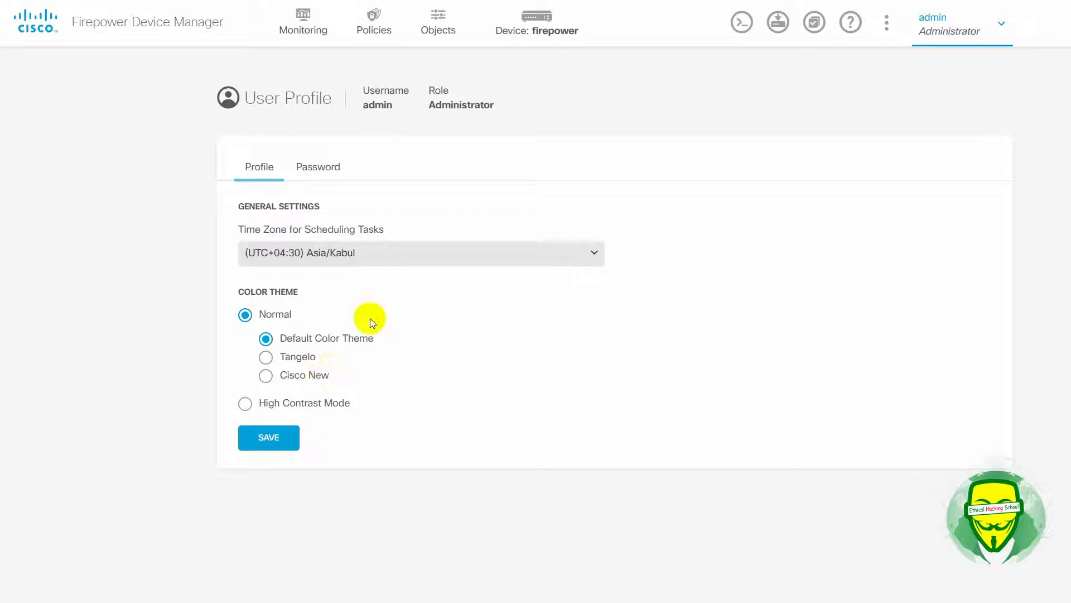
Try the Tangelo and Cisco New color themes, ending on the Default Color Theme
left_click(266, 357)
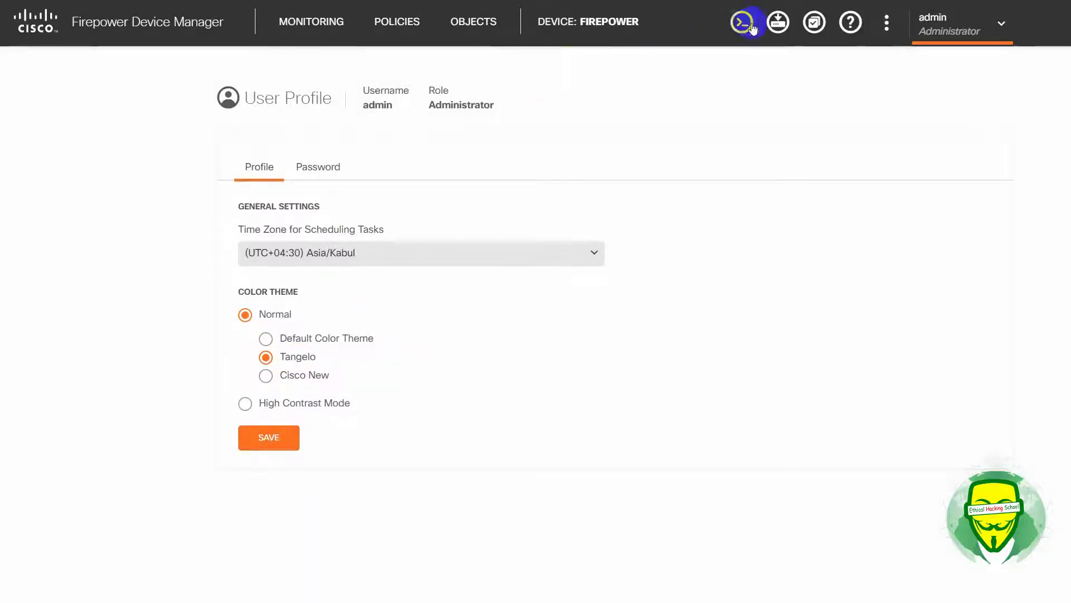
left_click(360, 42)
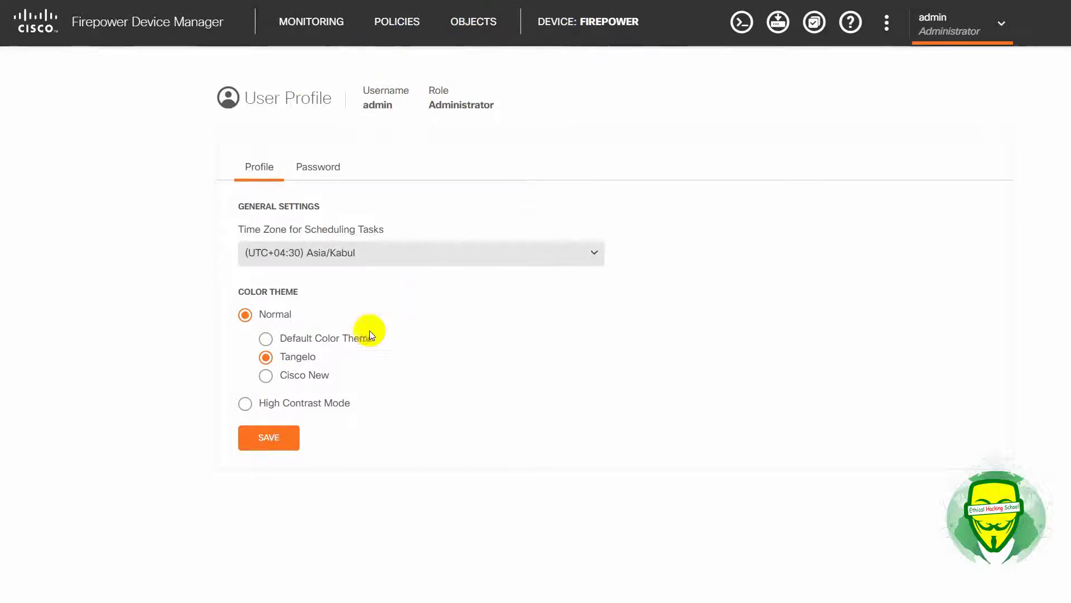
left_click(266, 378)
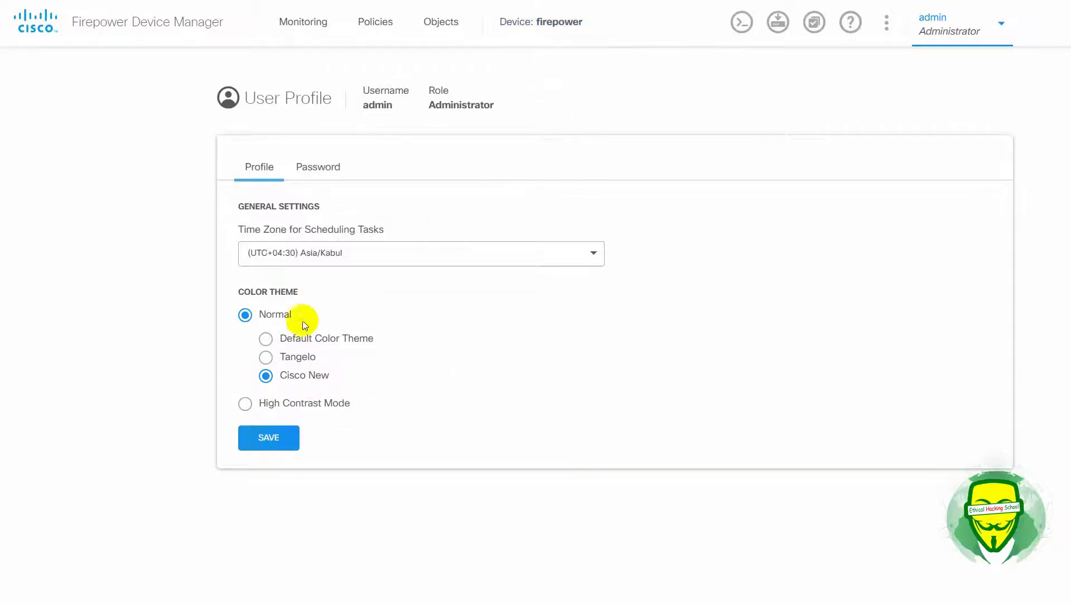
left_click(267, 339)
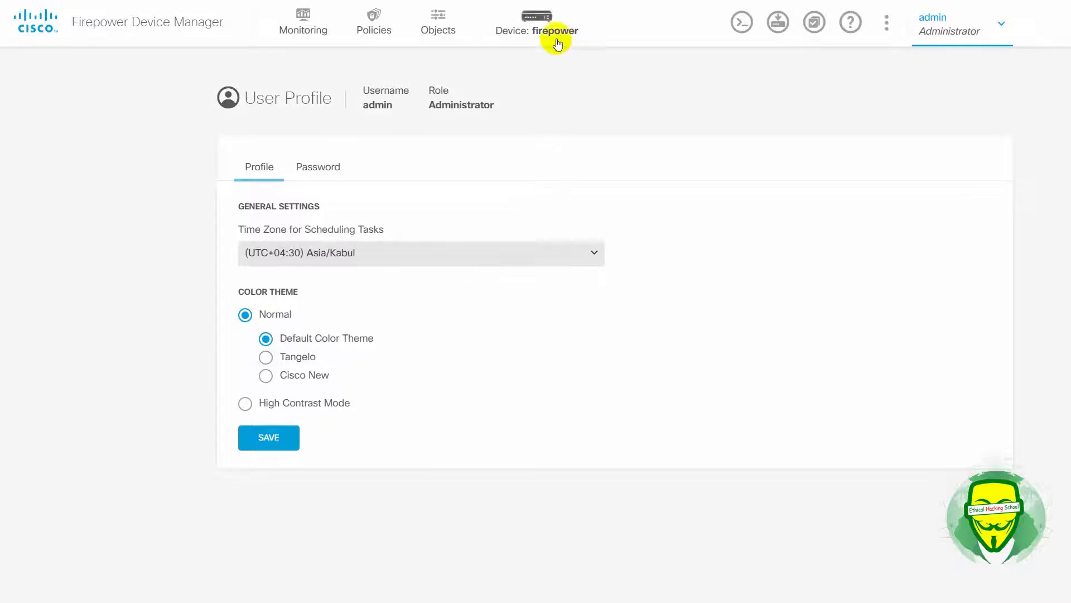
left_click(266, 375)
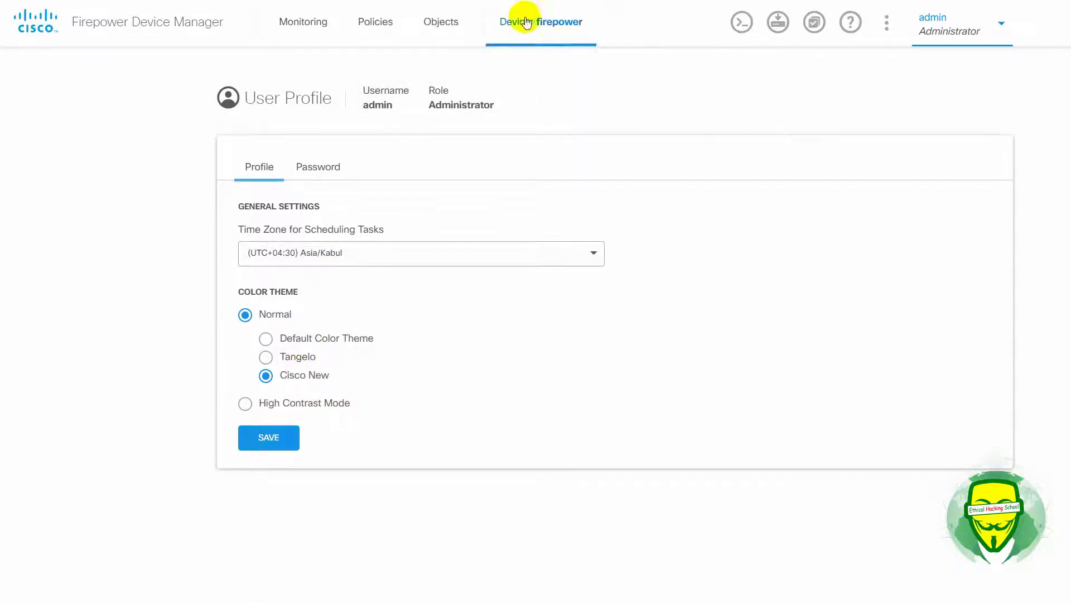
left_click(266, 338)
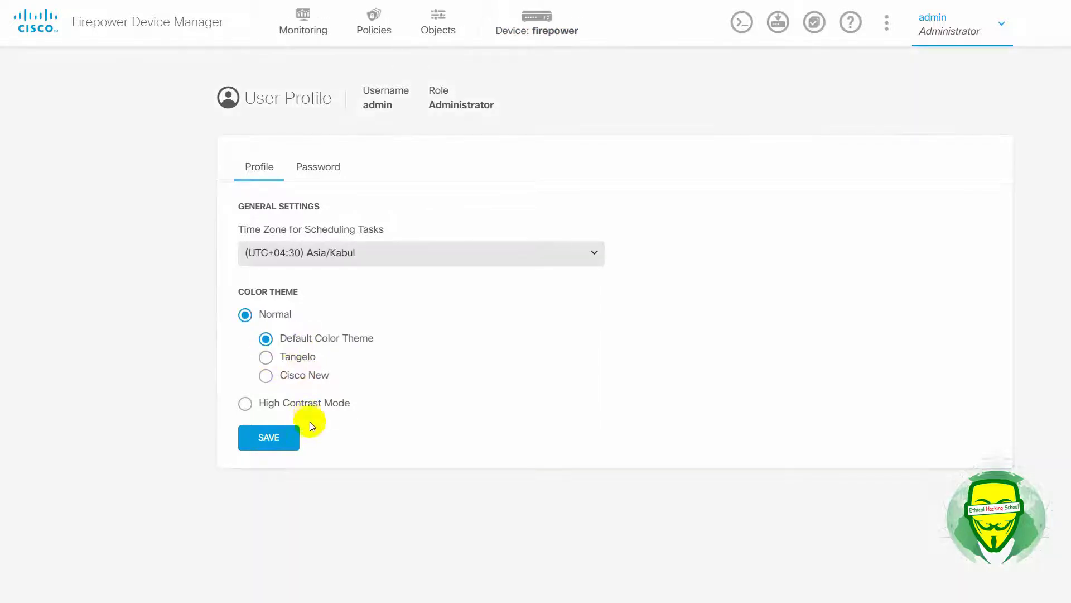
Save the user profile with the Default Color Theme and look at the password change form
left_click(270, 439)
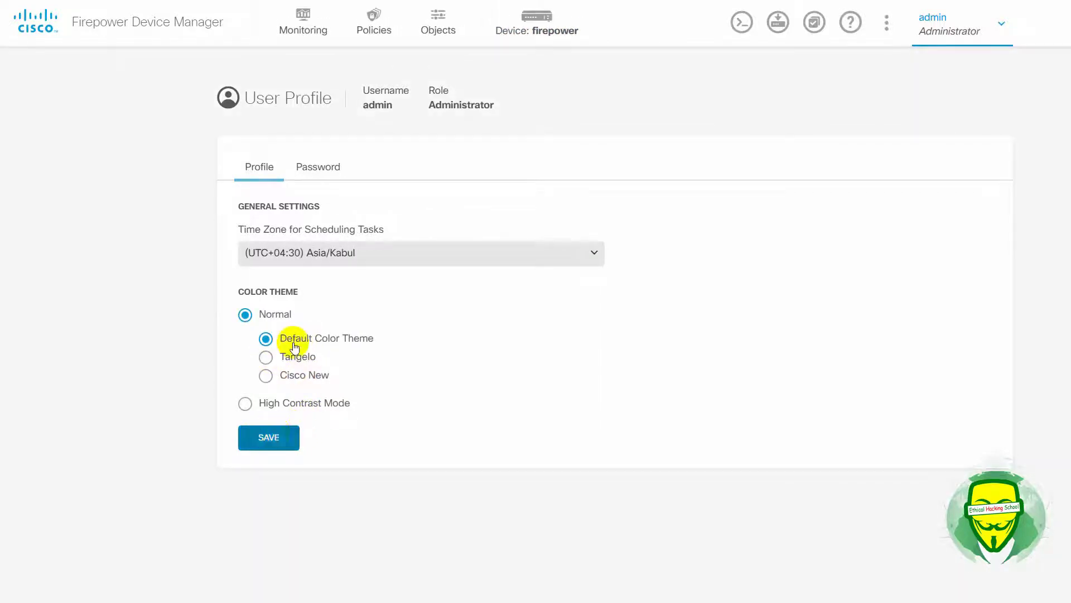
left_click(309, 169)
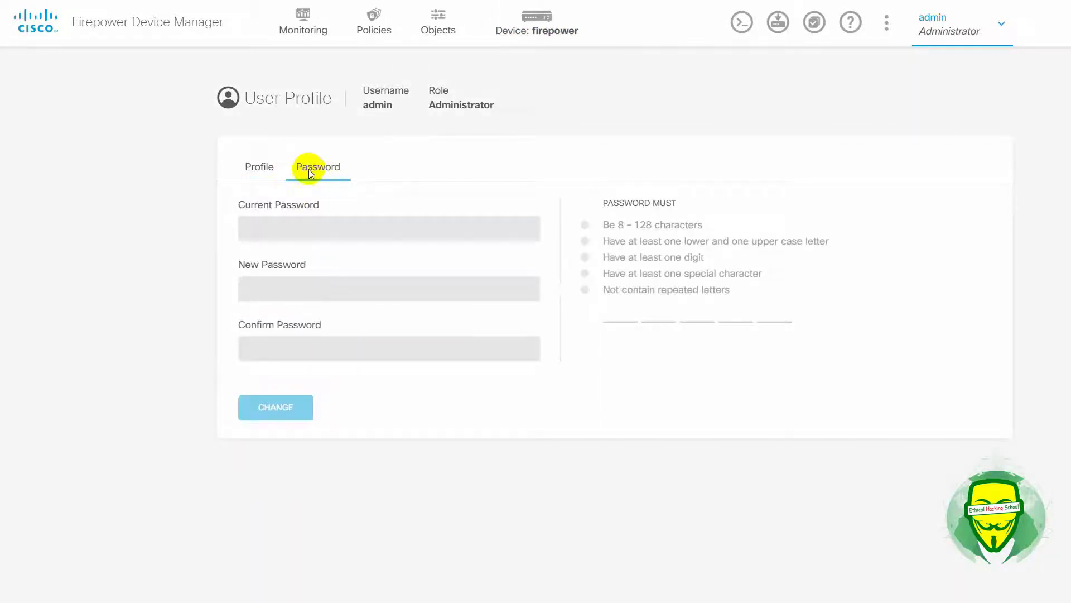
left_click(270, 169)
left_click(277, 443)
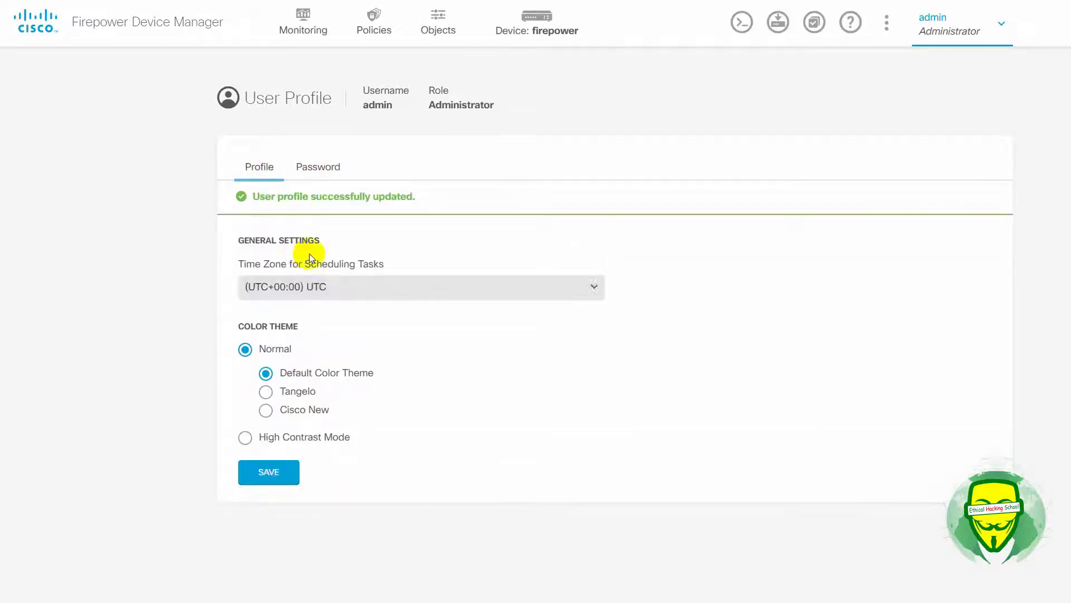
Set the time zone for scheduling tasks to (UTC+04:30) Asia/Kabul and save the user profile
left_click(535, 295)
scroll(558, 391, "down", 5)
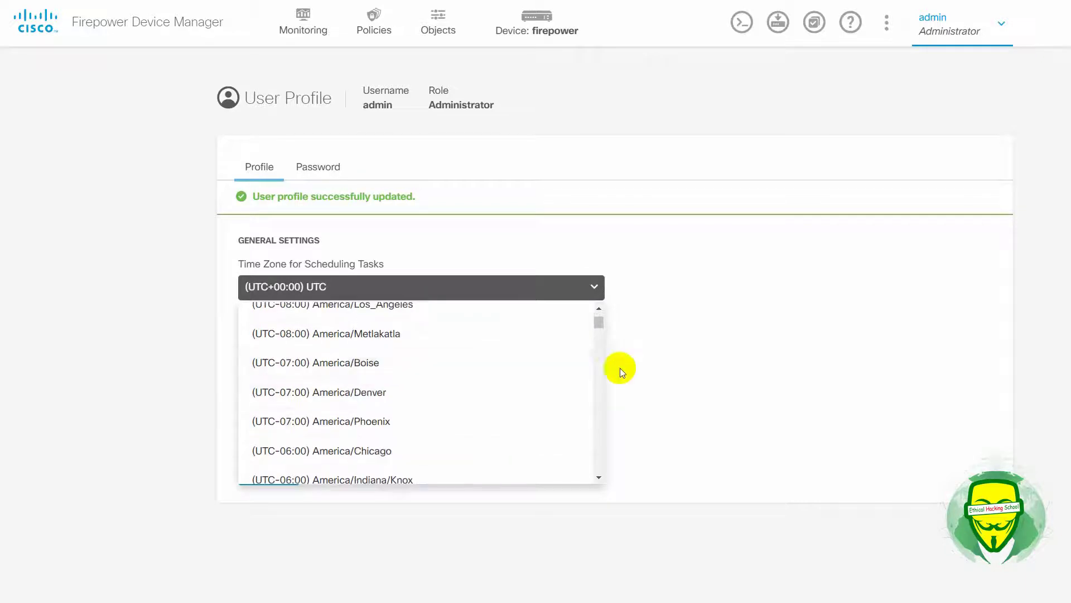
left_click_drag(604, 323, 585, 434)
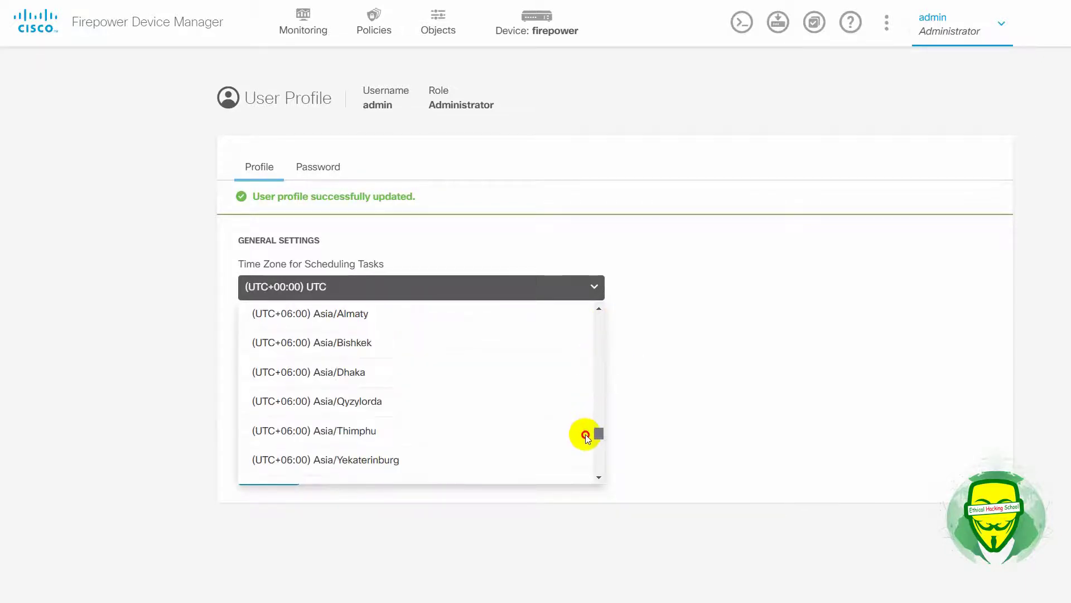
scroll(375, 375, "up", 8)
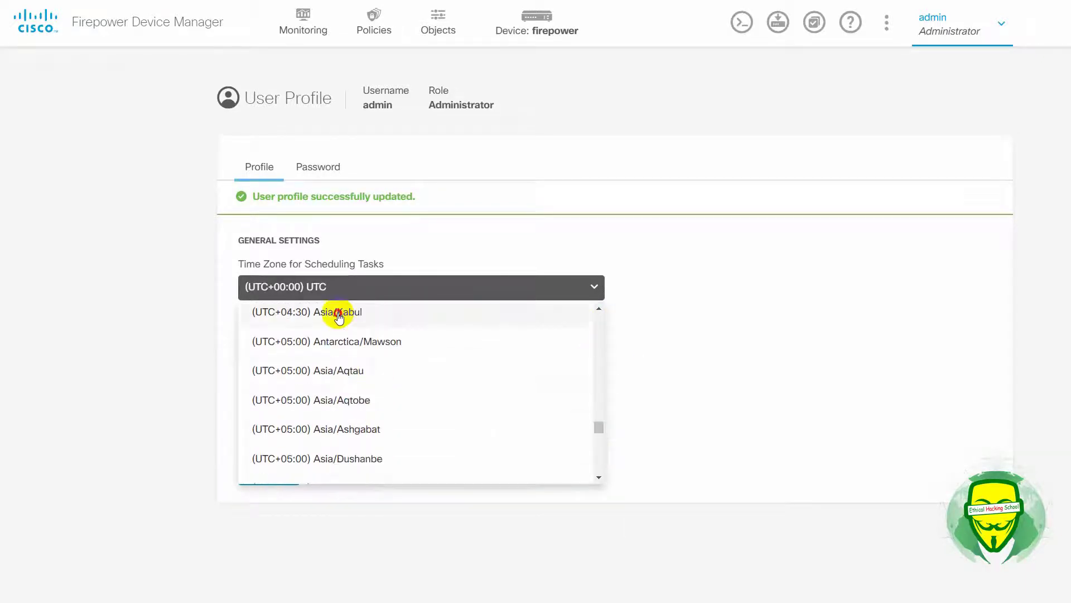
left_click(335, 313)
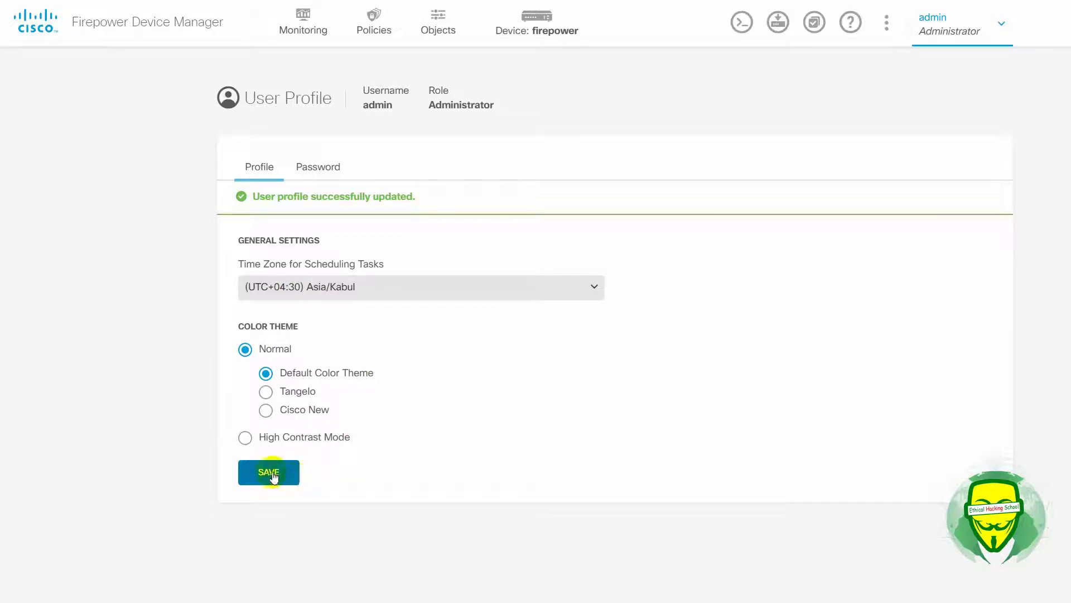
Open the password change form of the admin profile and review the password requirements, including the allowed length
left_click(322, 169)
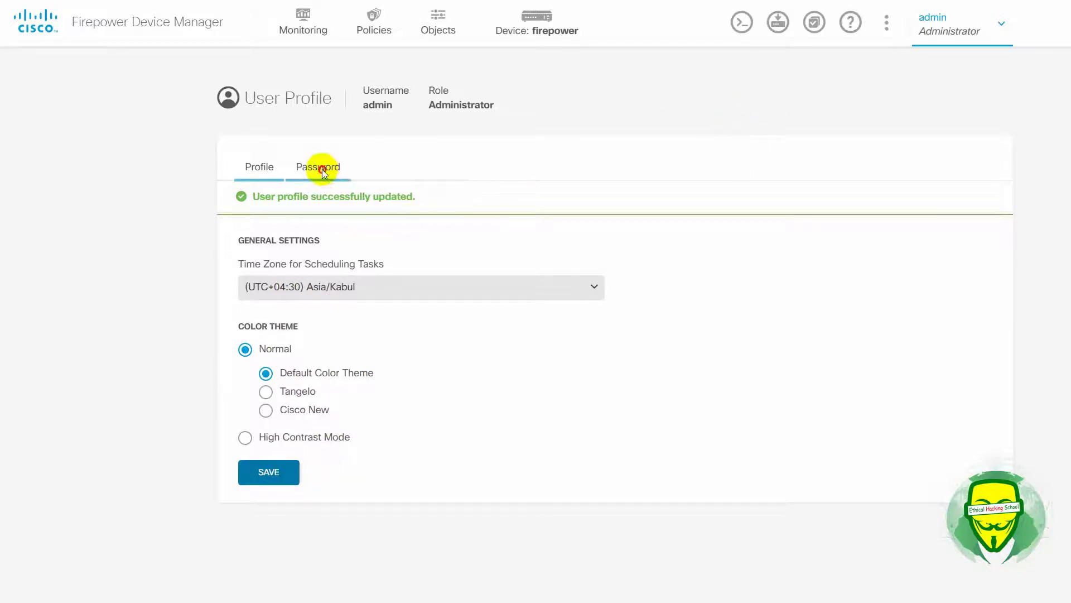
left_click(296, 227)
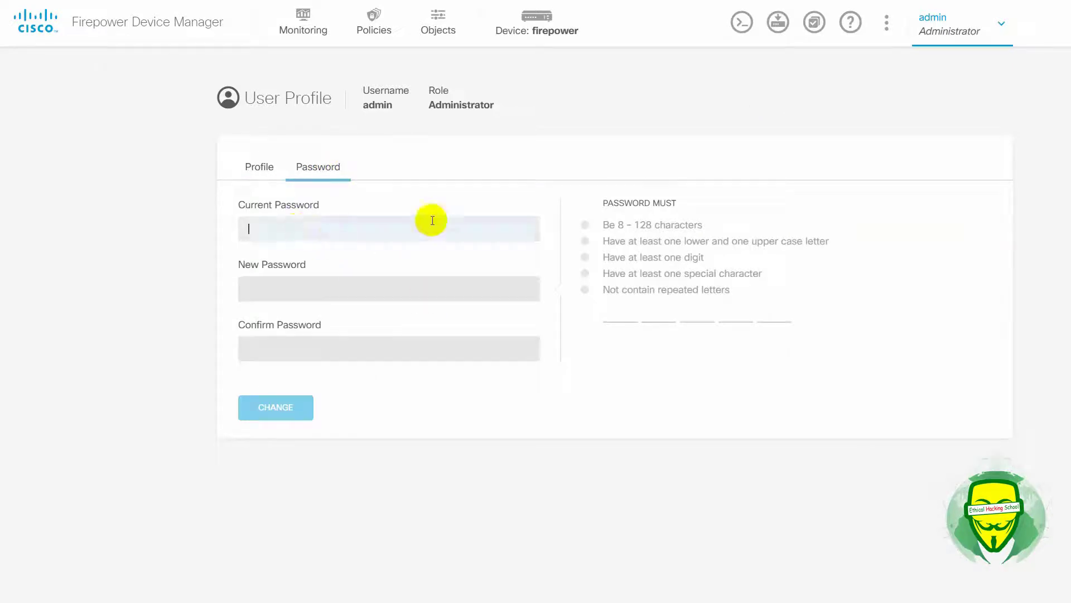
left_click(256, 228)
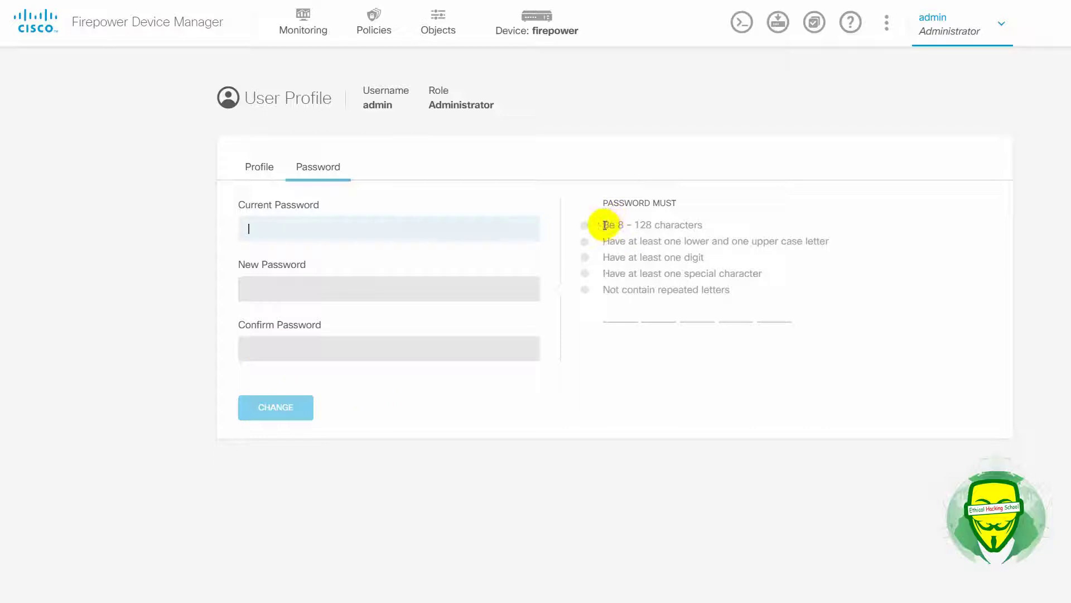
left_click_drag(604, 226, 720, 228)
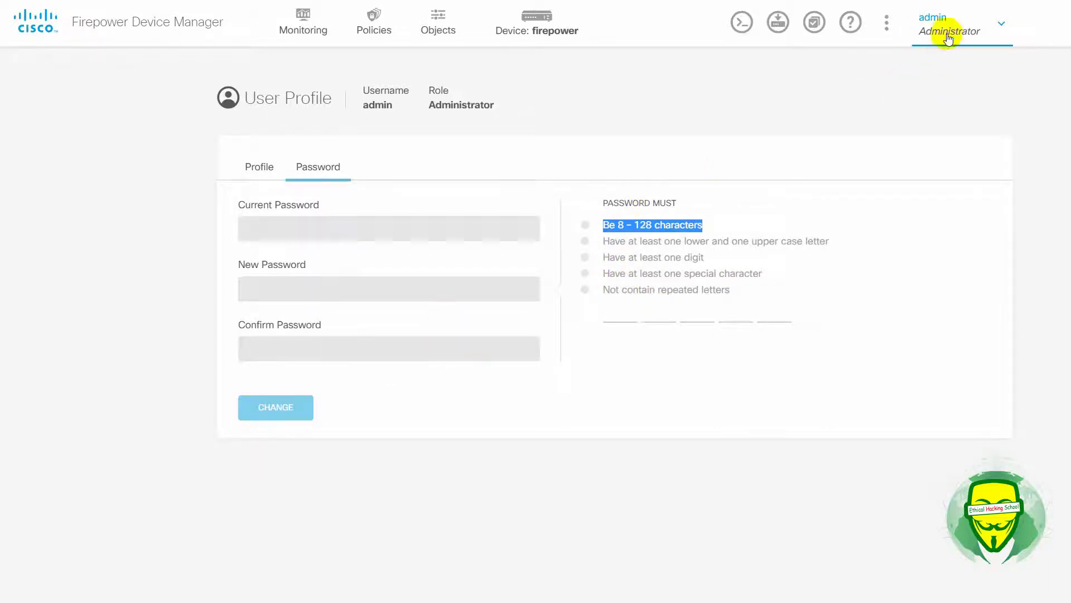
Return to the device summary and deploy the pending time zone change for the admin user
left_click(550, 26)
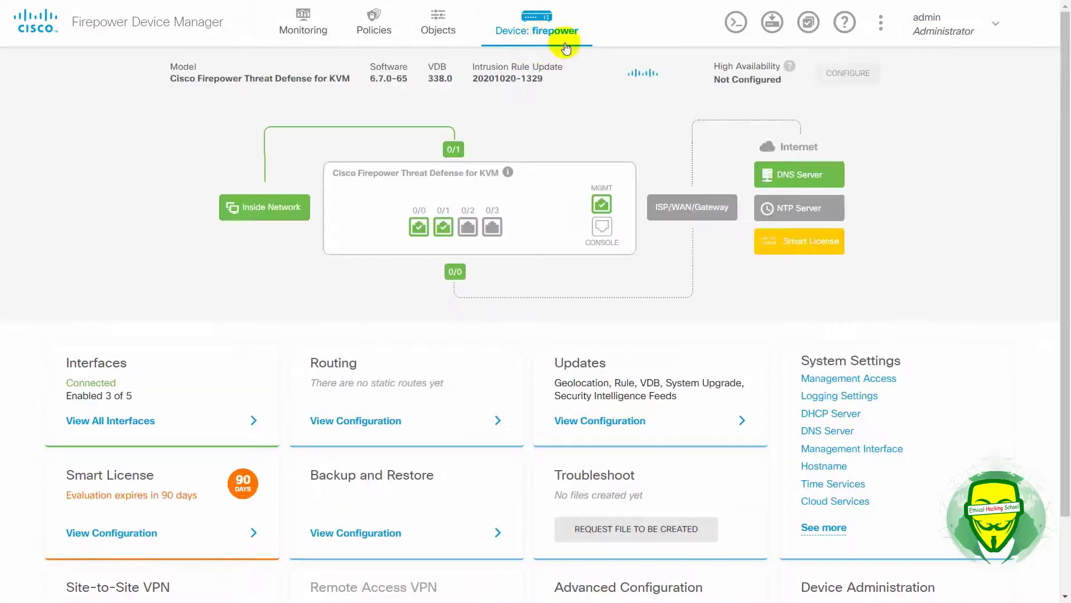
left_click(773, 23)
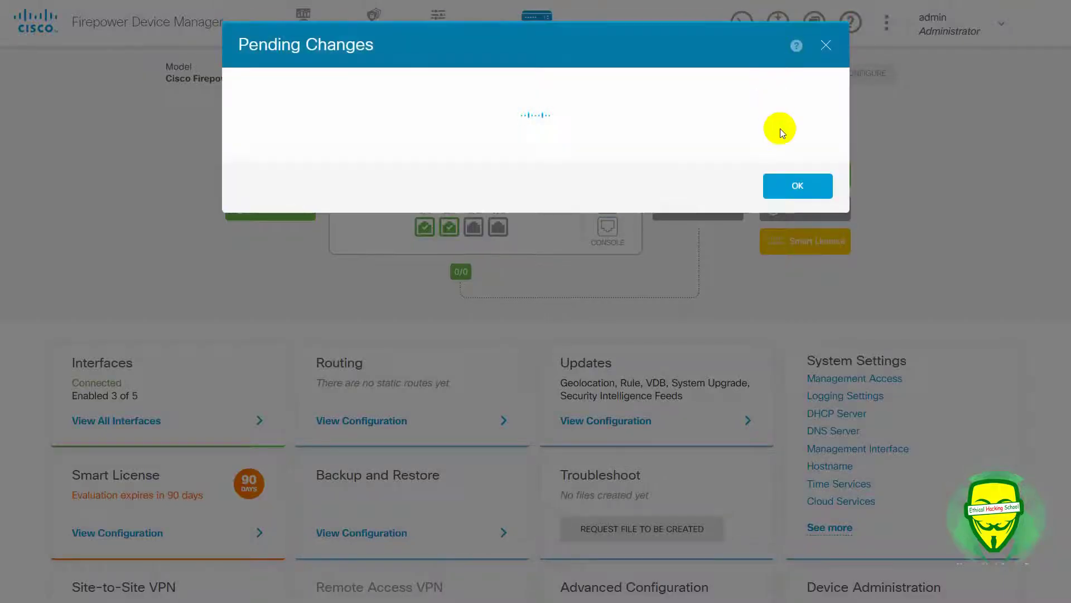
left_click(750, 312)
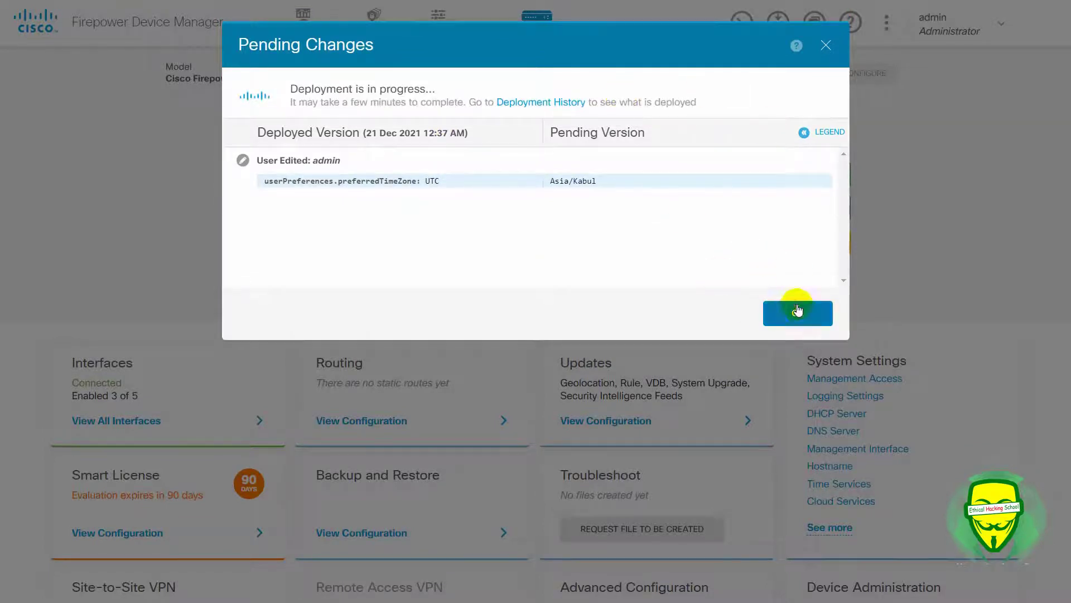
left_click(795, 312)
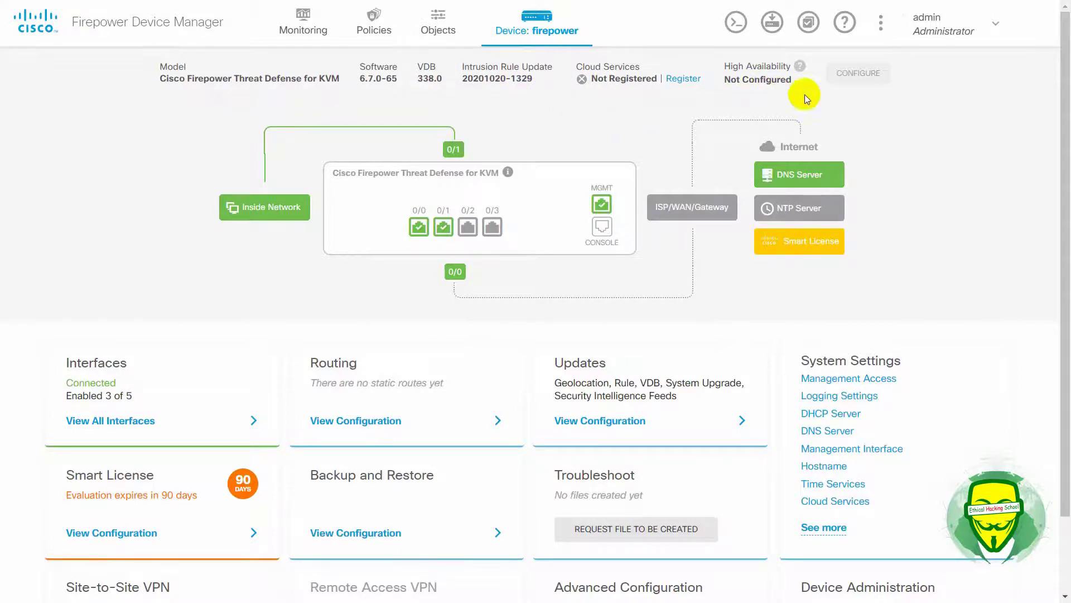
Look at the API Explorer option and the Routing topic in the online help, and return to the full-screen device summary
left_click(883, 23)
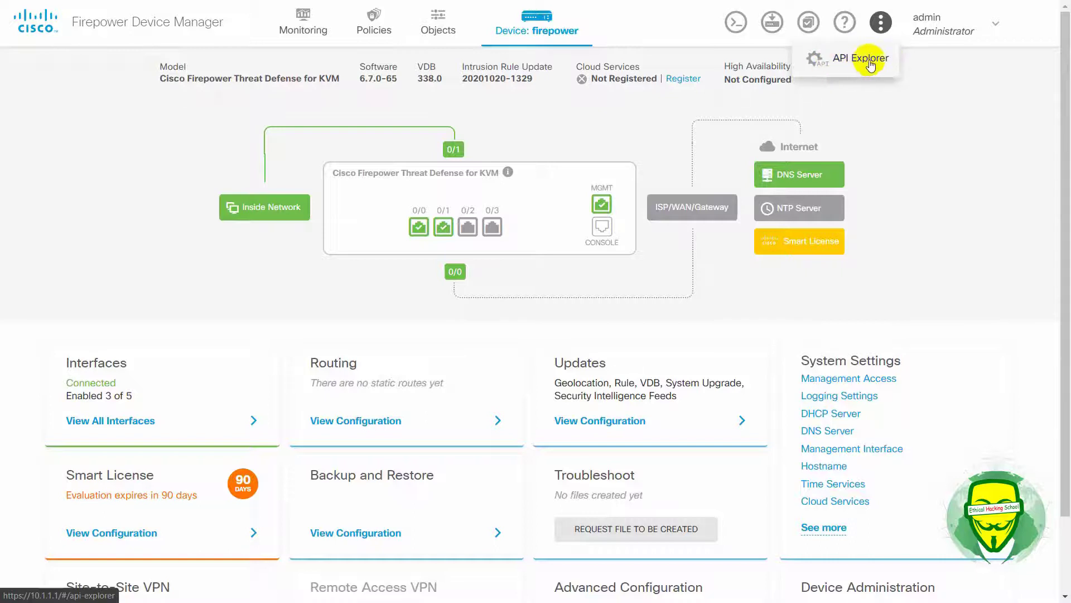
left_click(842, 28)
mouse_move(620, 4)
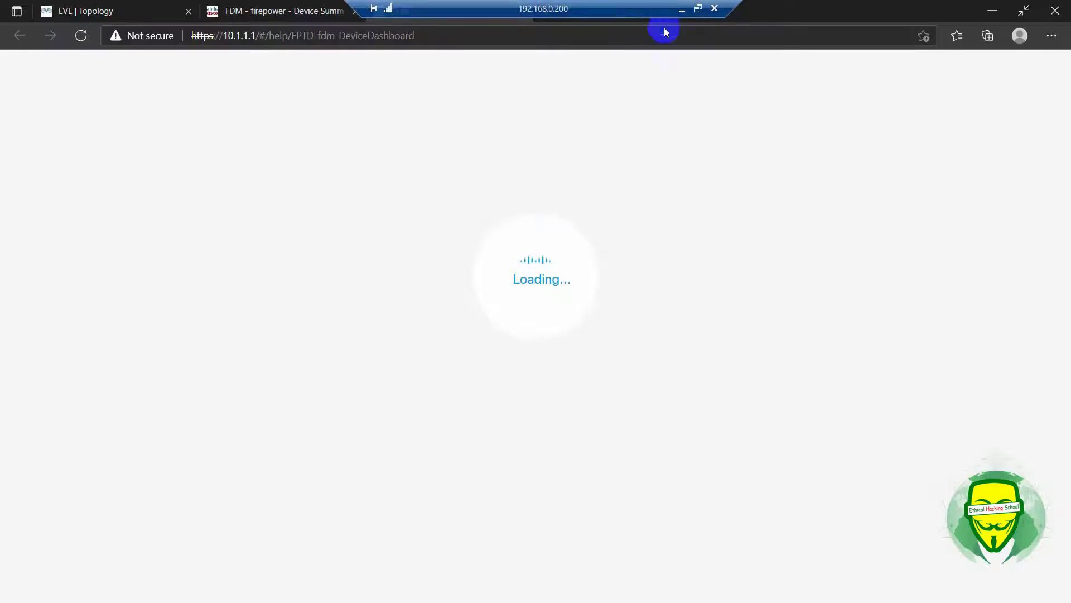
left_click(302, 10)
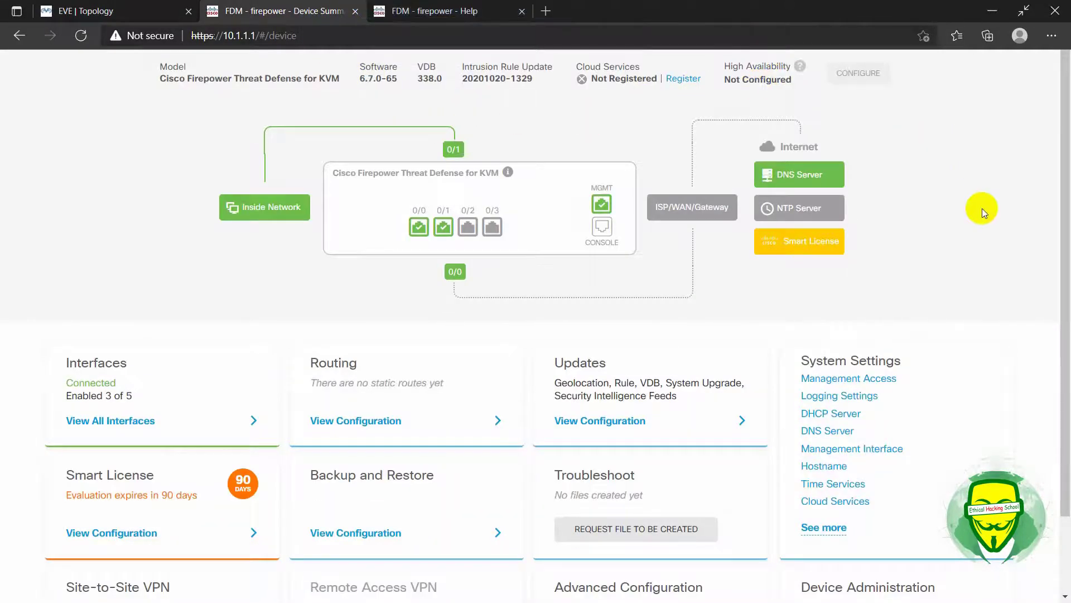
left_click(429, 11)
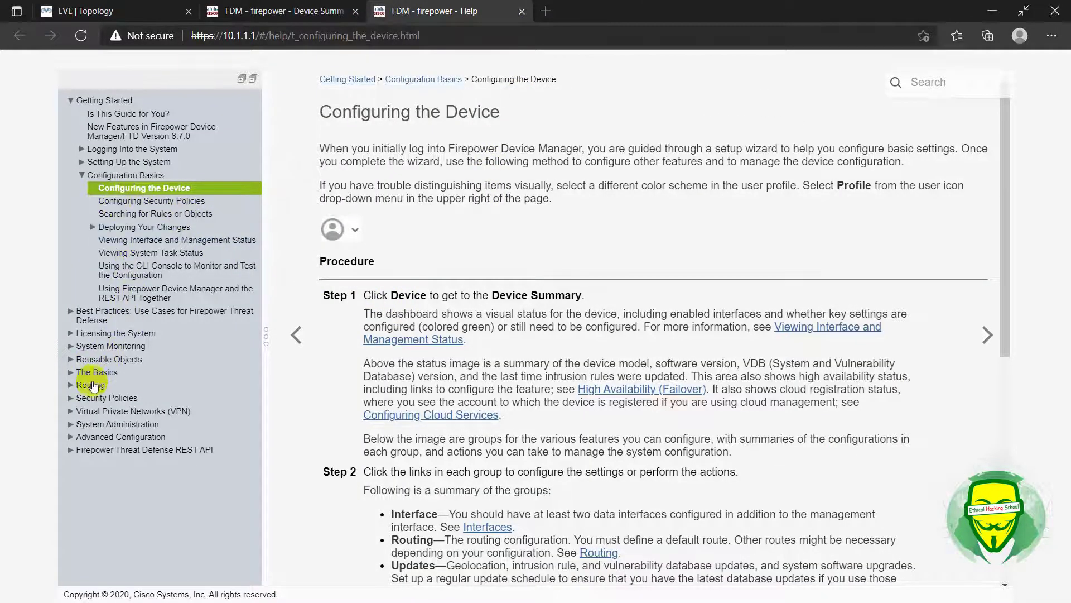
left_click(90, 386)
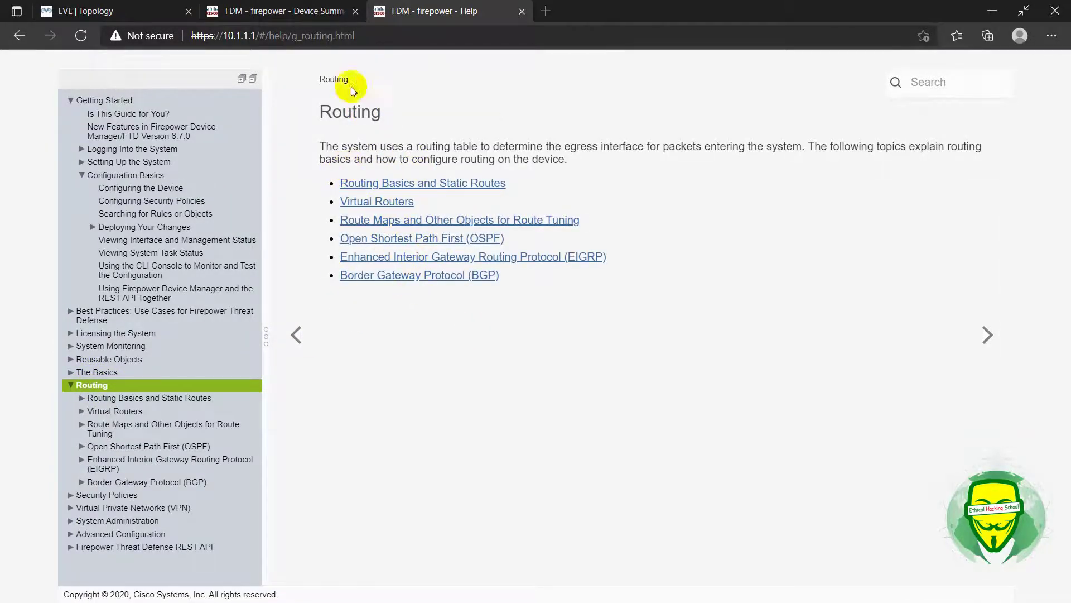
left_click(335, 11)
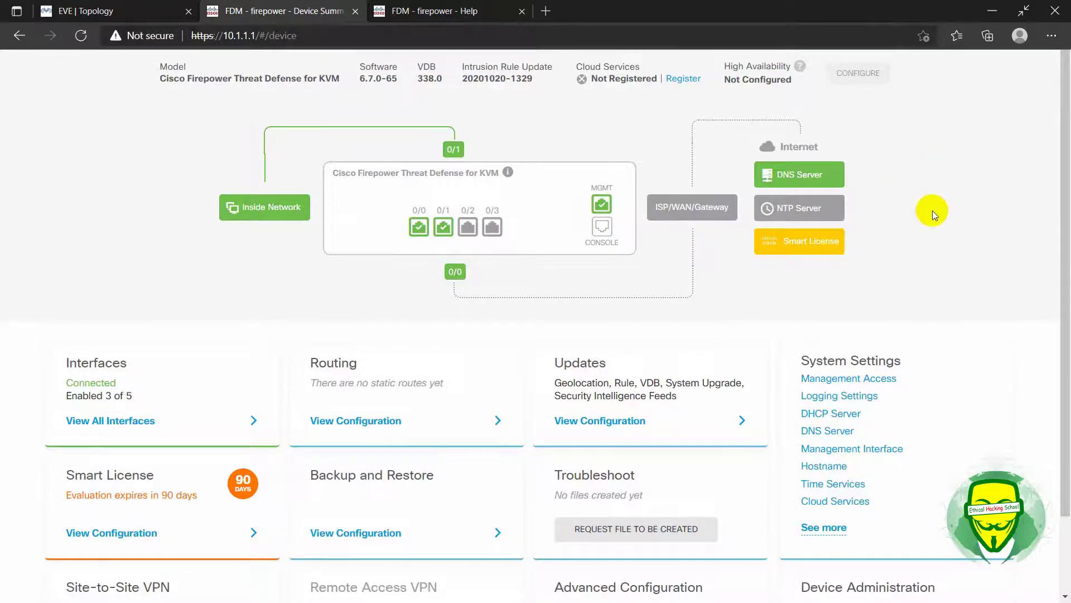
scroll(932, 210, "down", 2)
left_click_drag(1056, 195, 1062, 129)
key("F11")
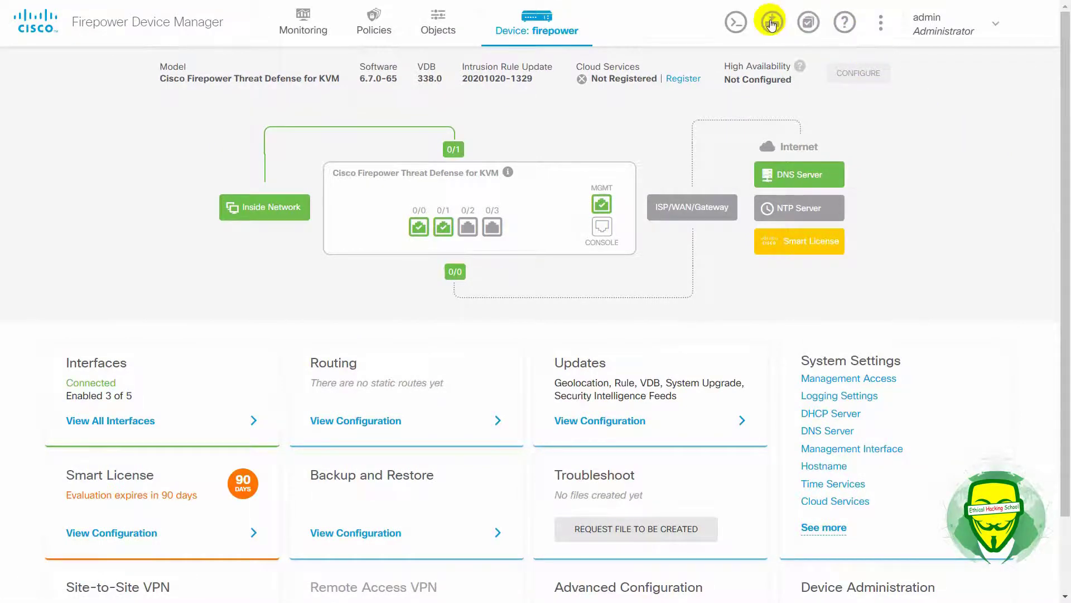
Review the running, completed and failed tasks in the task list, ending on the list of all tasks
left_click(807, 22)
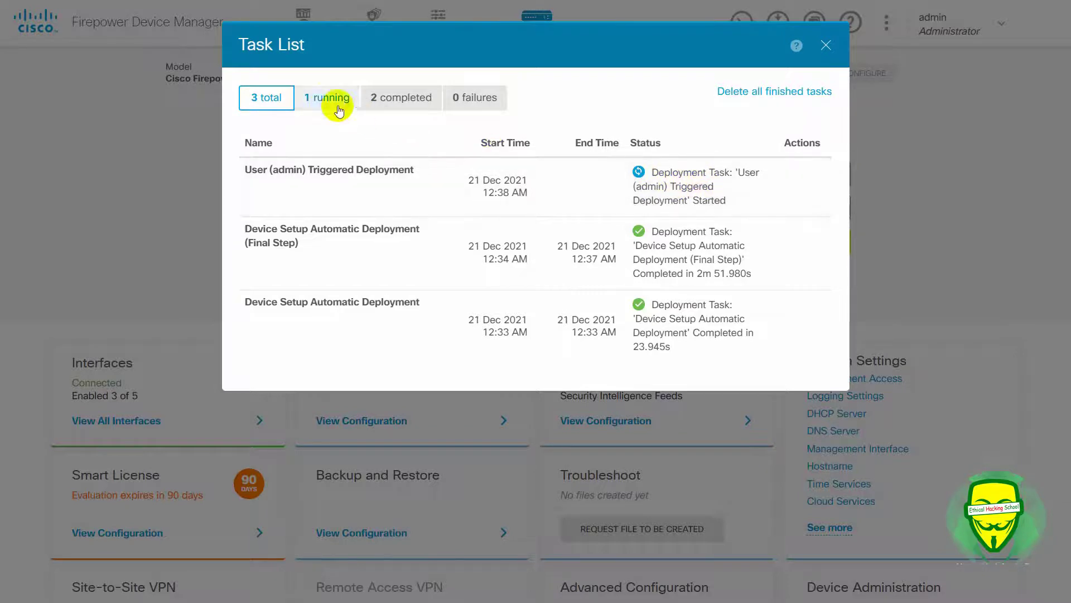
left_click(322, 100)
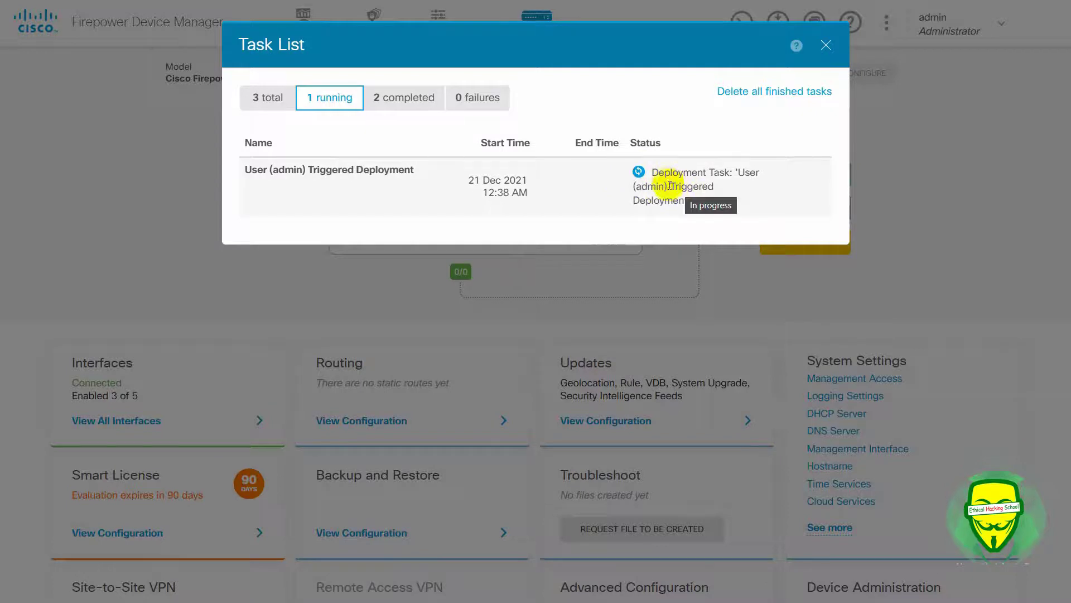
left_click(272, 106)
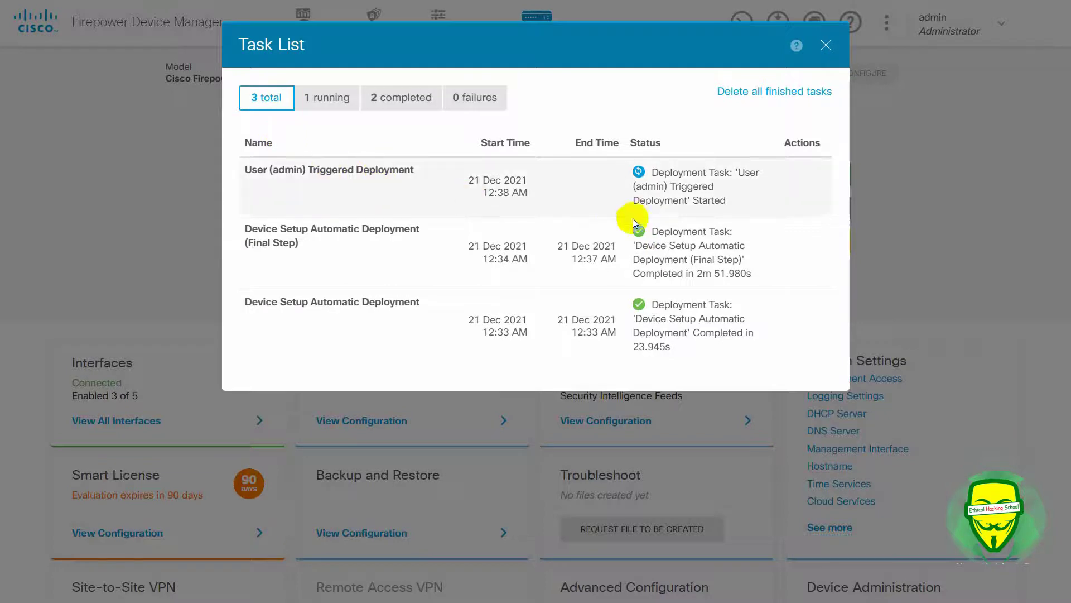
left_click(402, 101)
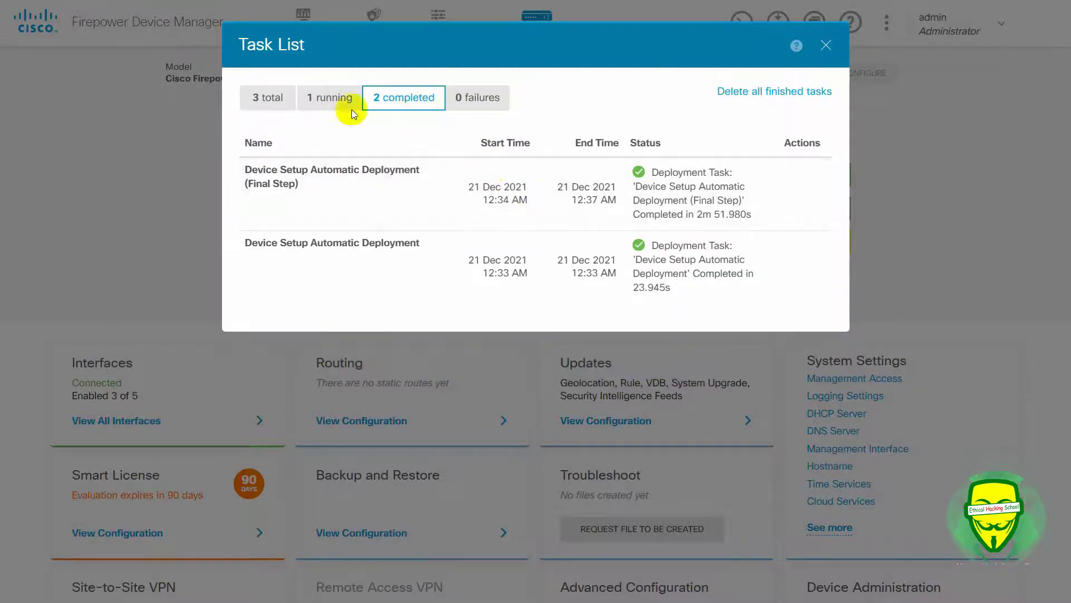
left_click(463, 101)
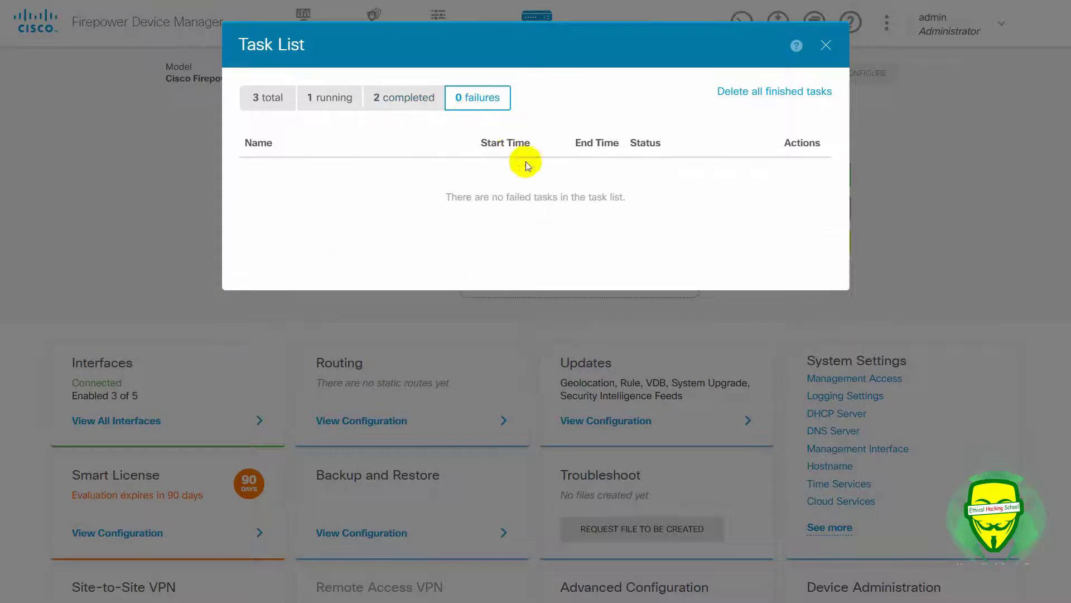
left_click(322, 100)
left_click(282, 102)
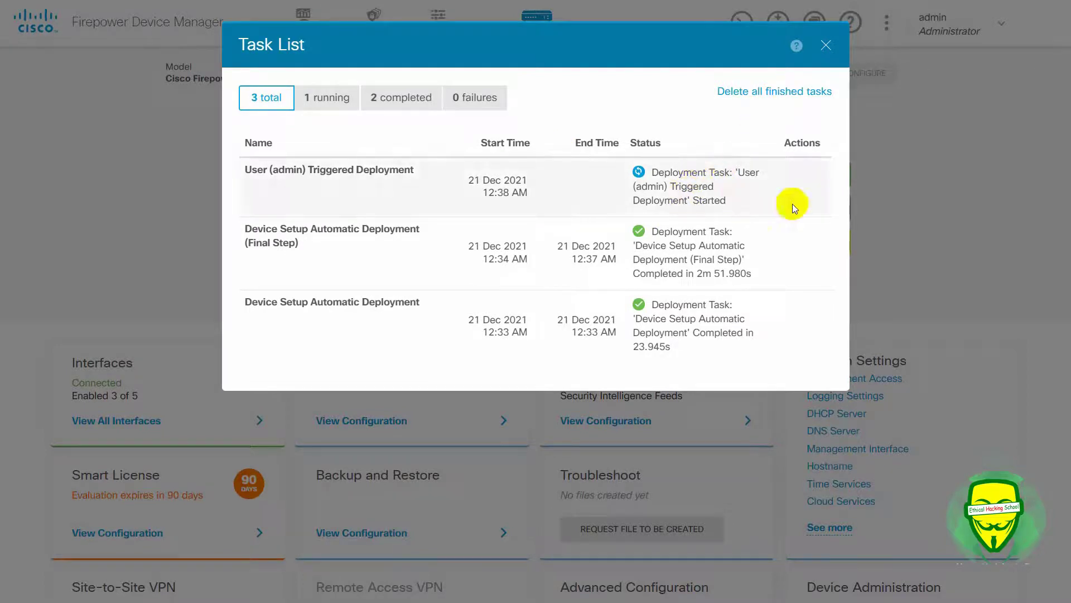
Delete the Device Setup Automatic Deployment (Final Step) task and close the task list
left_click(802, 254)
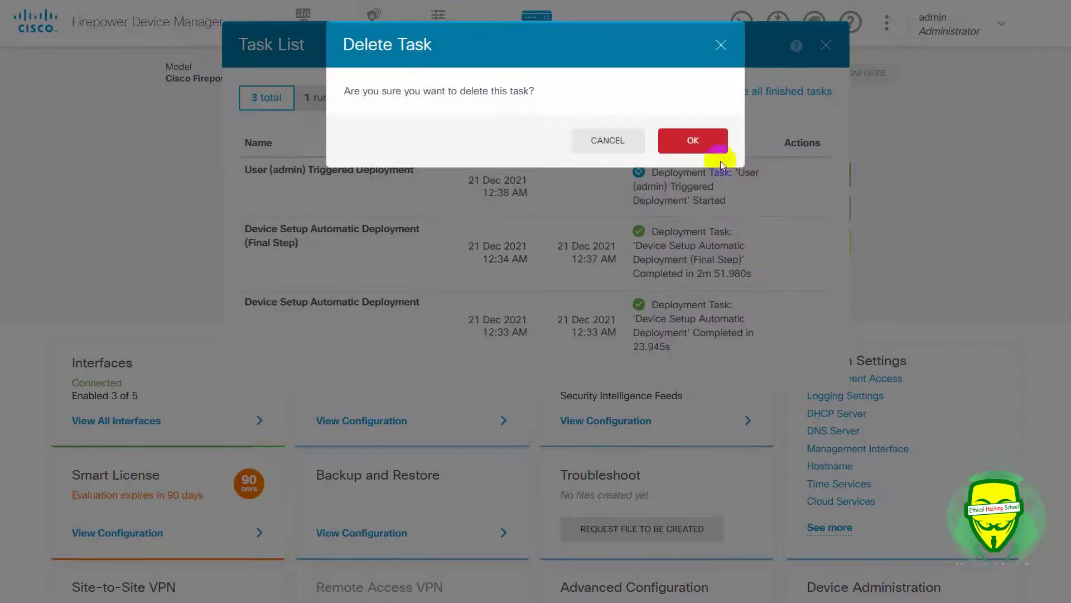
left_click(693, 137)
left_click(710, 189)
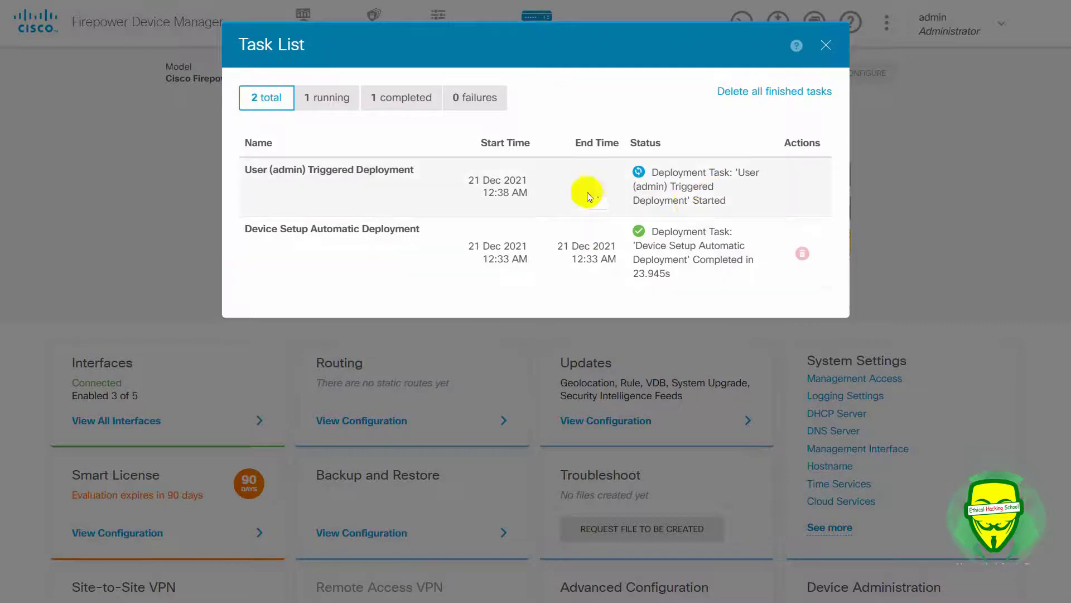
left_click(825, 46)
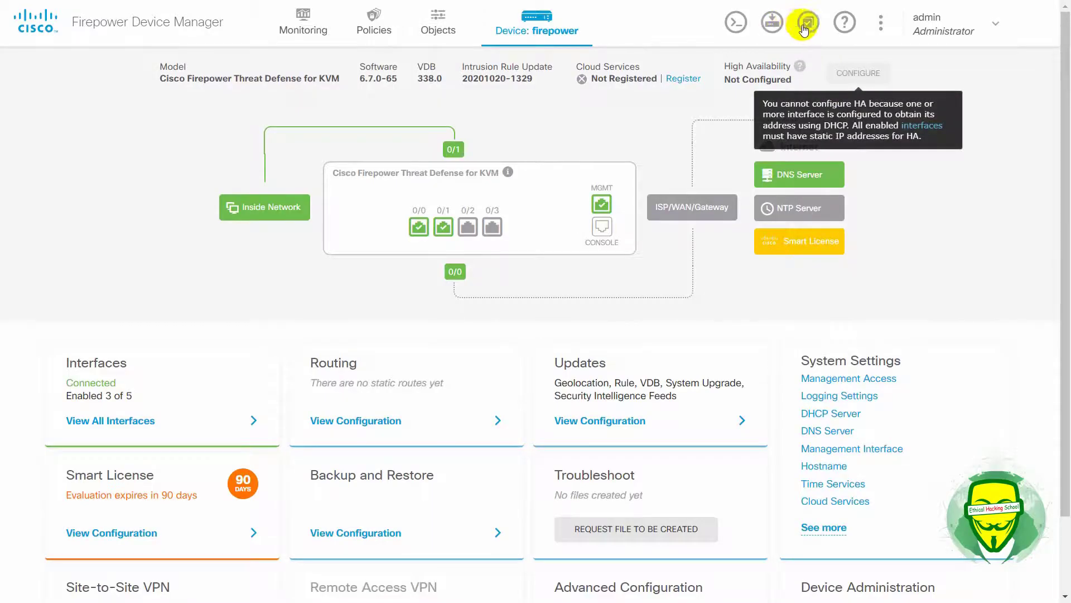
Check the deployment progress, enable GigabitEthernet0/2 in the interface list, and return to the device summary
left_click(803, 28)
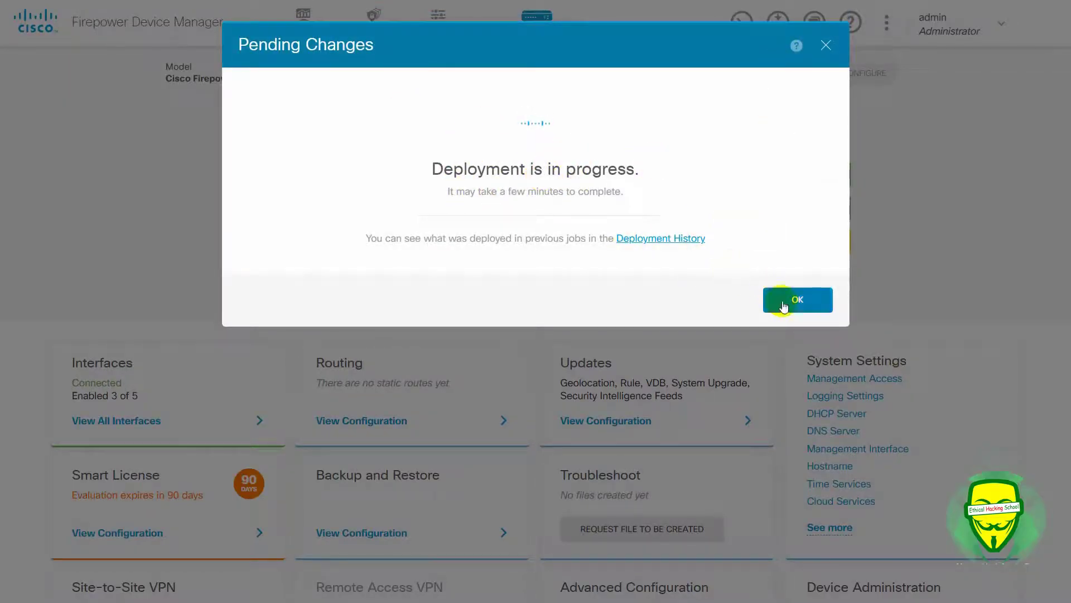
left_click(832, 48)
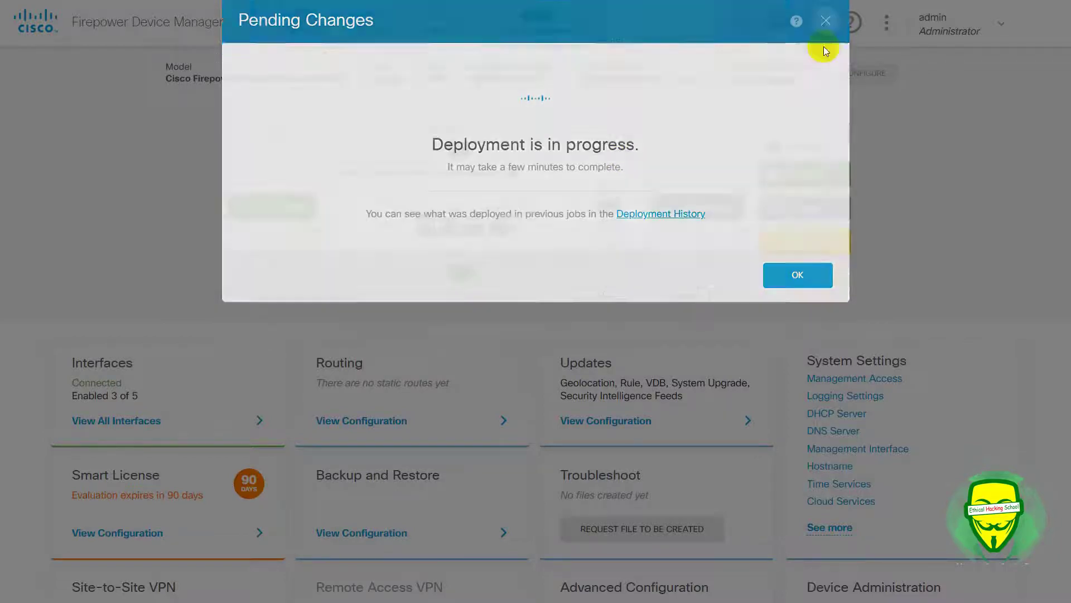
left_click(257, 419)
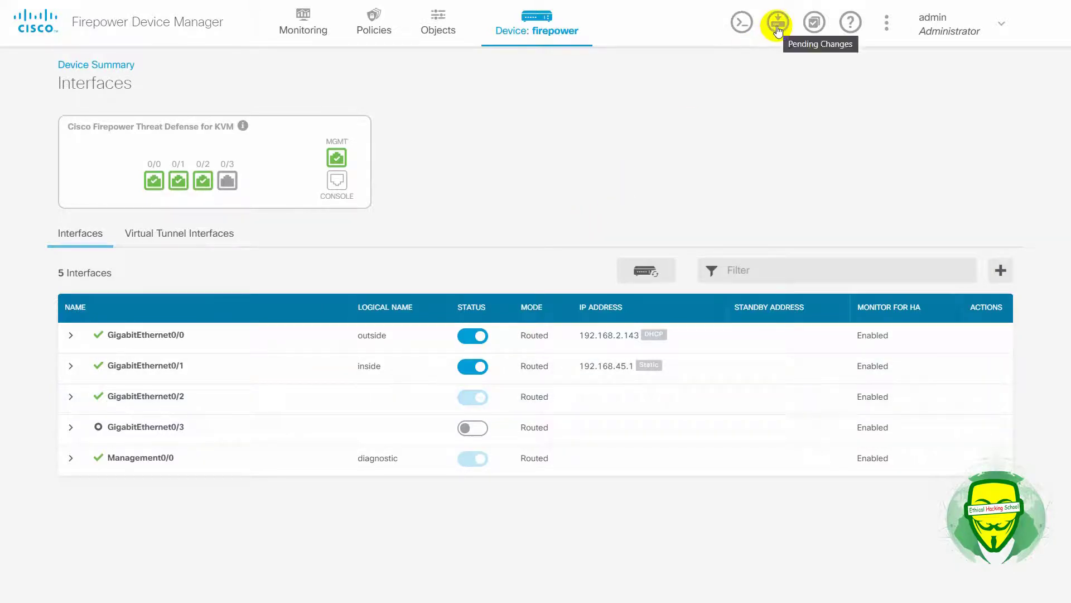
left_click(554, 28)
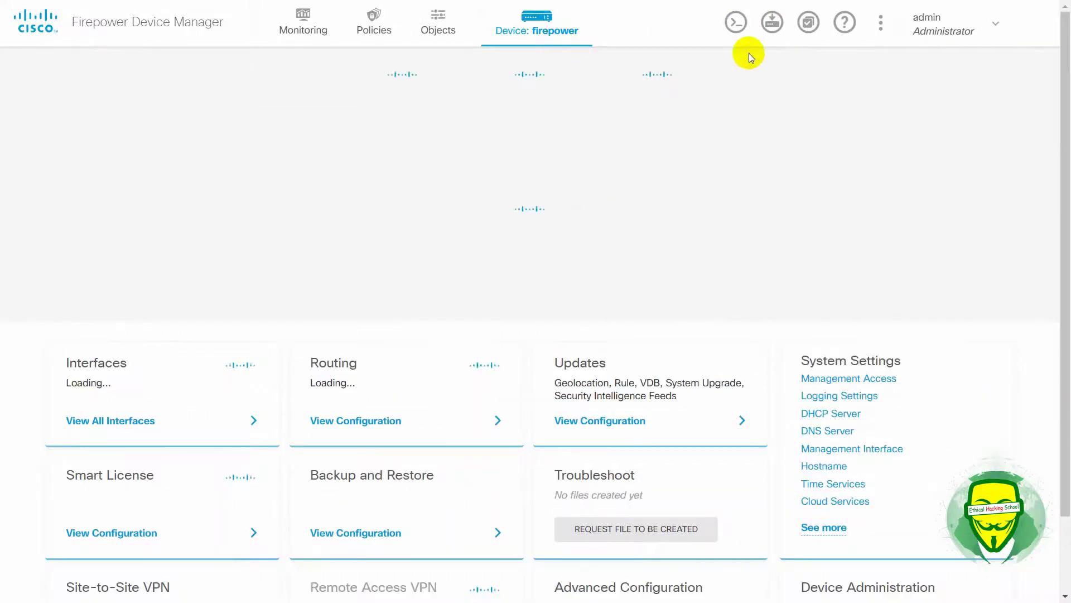
Review the pending changes for the GigabitEthernet0/2 interface and the status of the running deployment
left_click(774, 23)
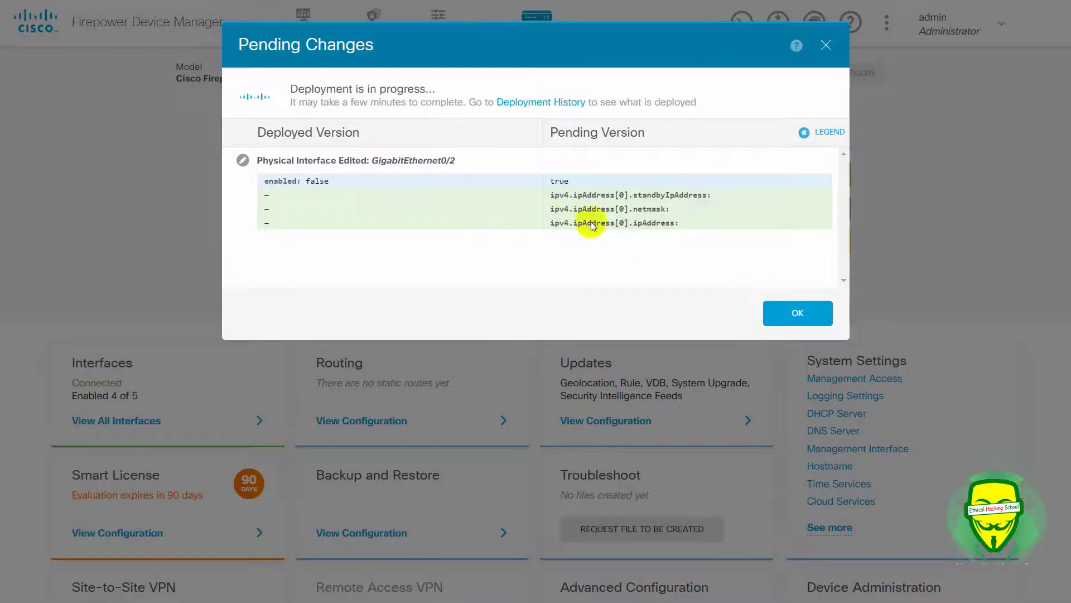
left_click(792, 315)
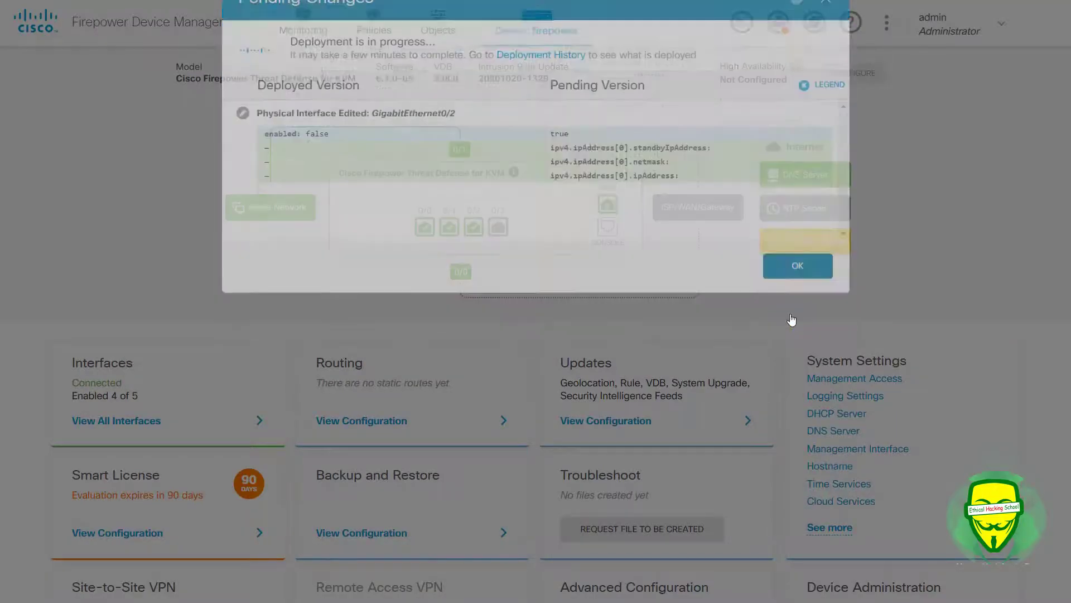
left_click(773, 23)
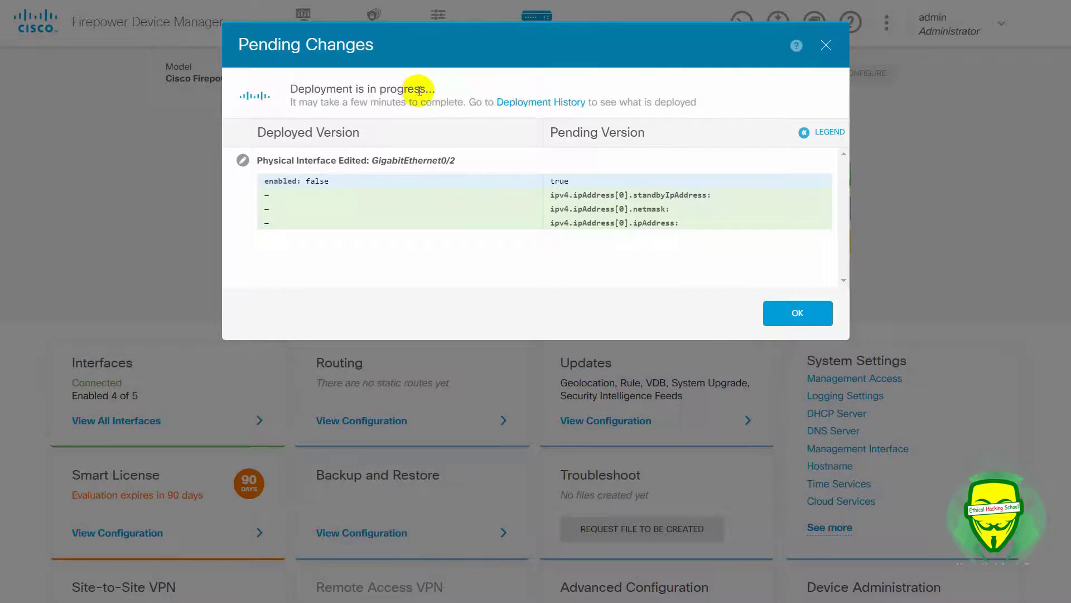
Reopen the pending changes, deploy the GigabitEthernet0/2 interface change, and close the dialog
left_click(826, 46)
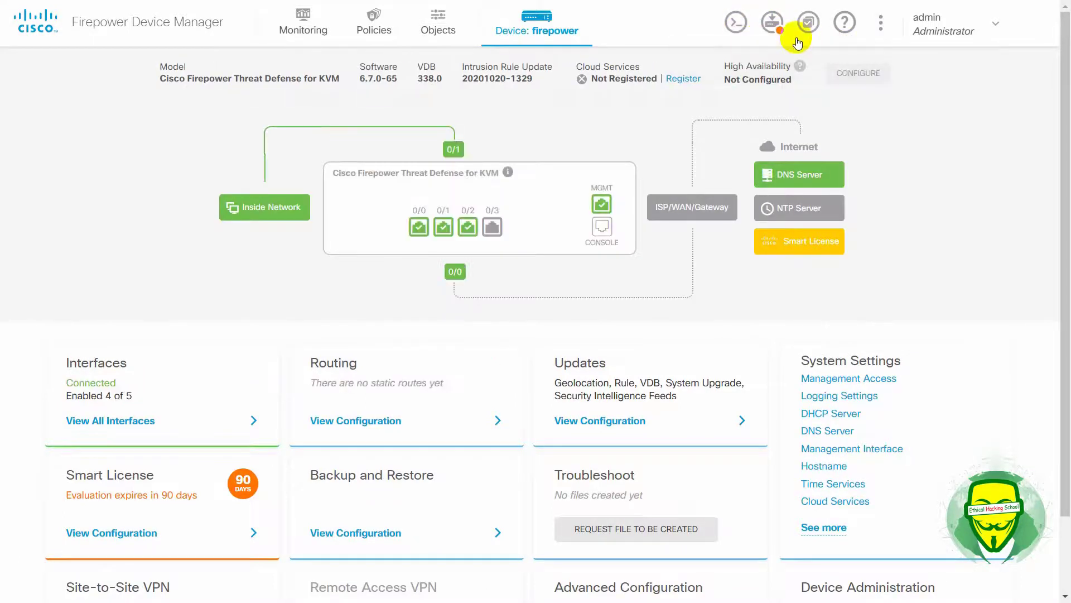
left_click(774, 26)
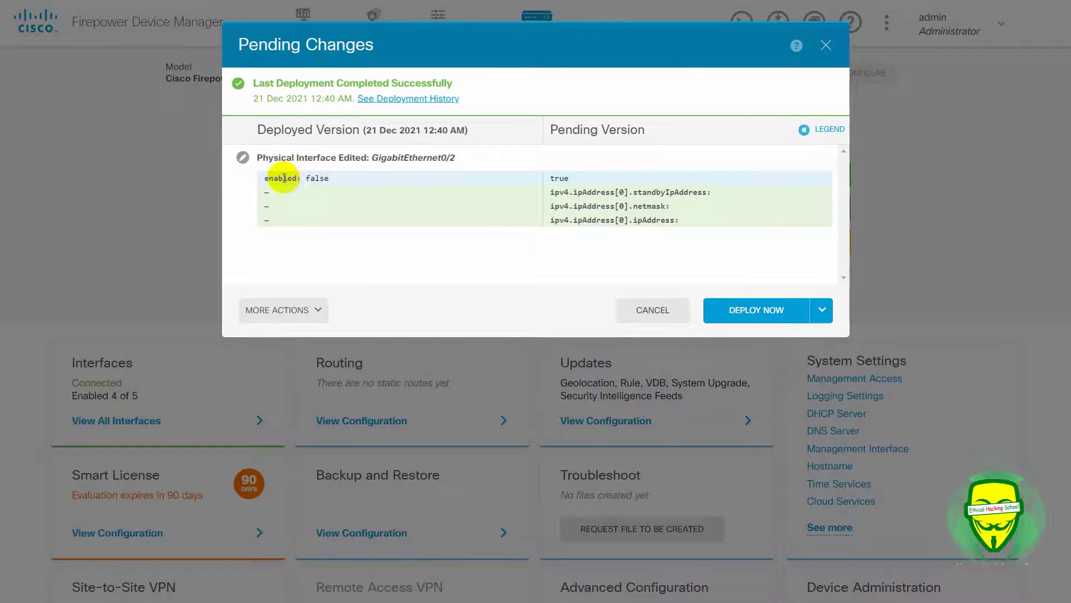
left_click_drag(284, 177, 264, 178)
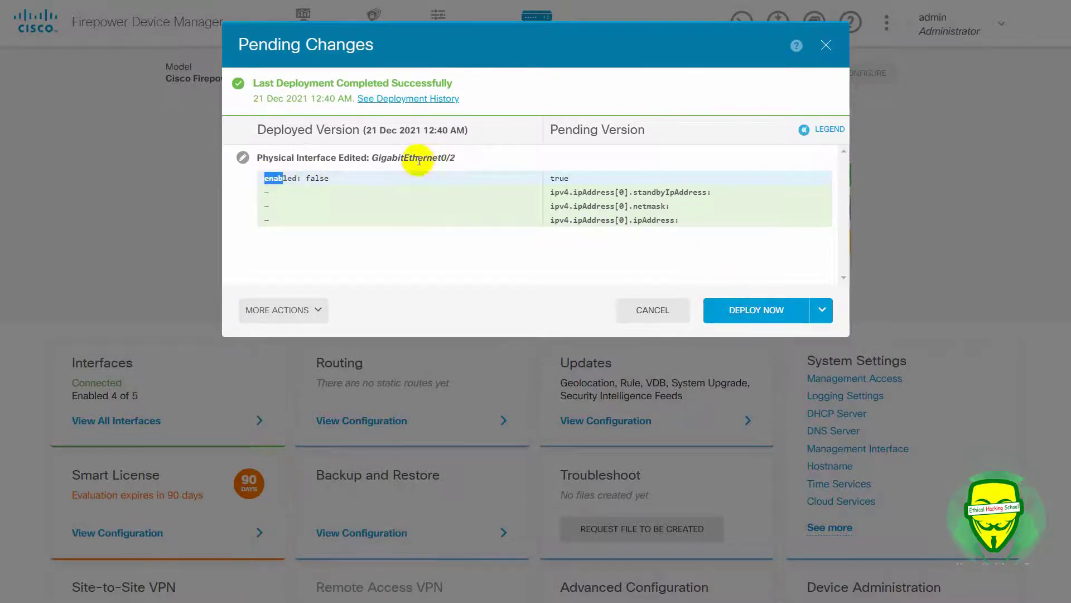
left_click(753, 313)
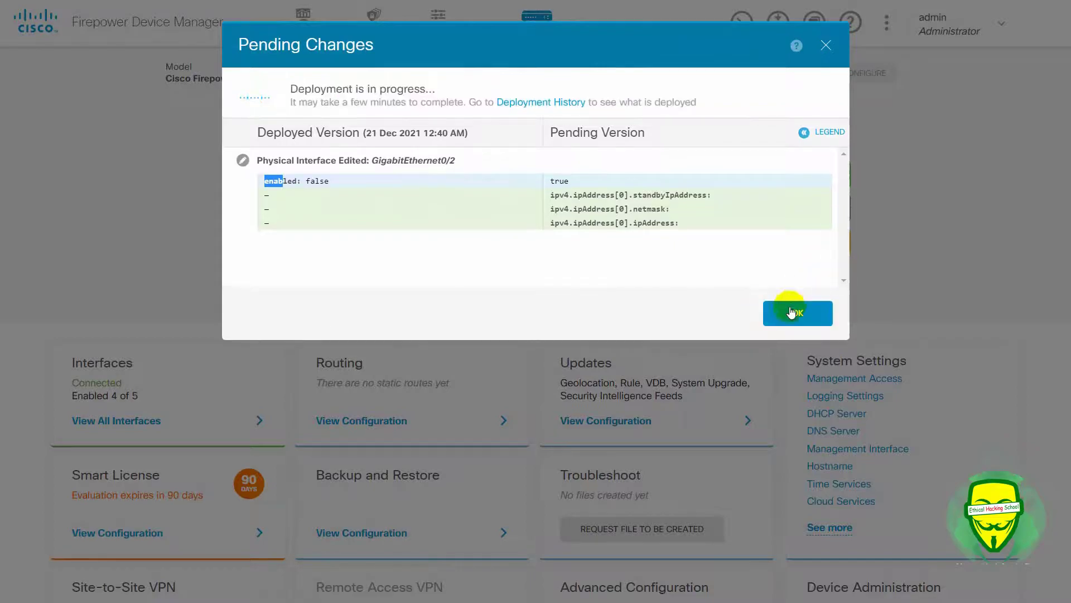
left_click(792, 312)
Check the running deployment in the task list, filtered to running tasks, and close the list
left_click(808, 24)
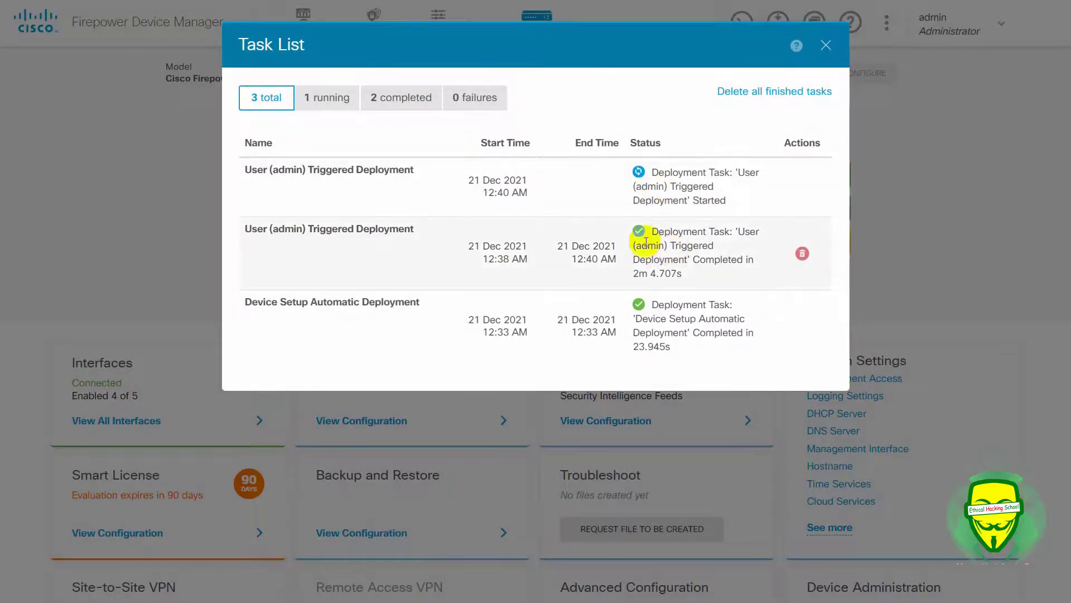
left_click(322, 101)
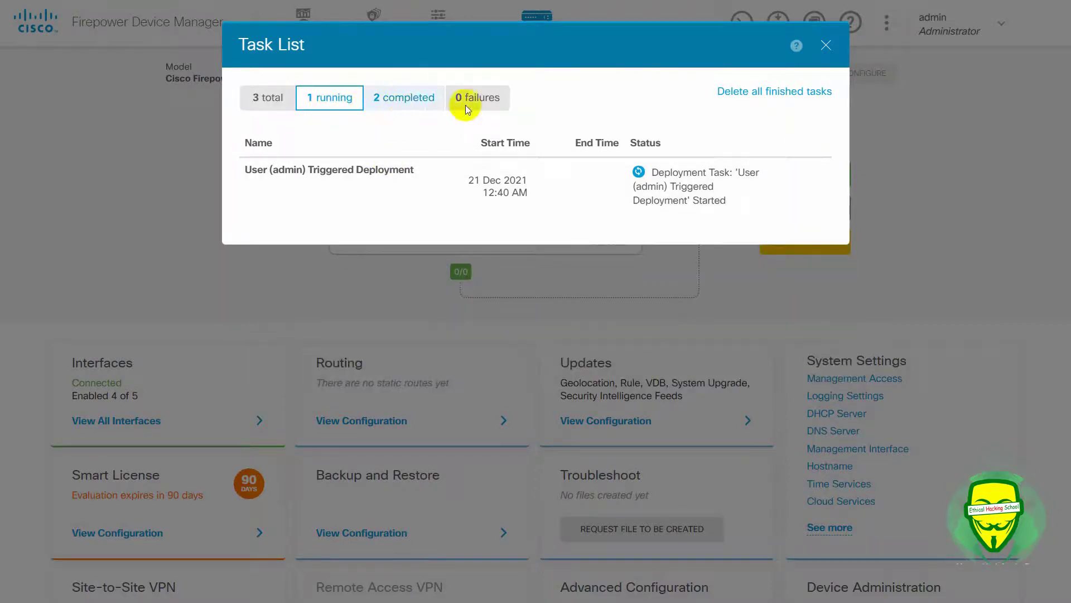
left_click(824, 47)
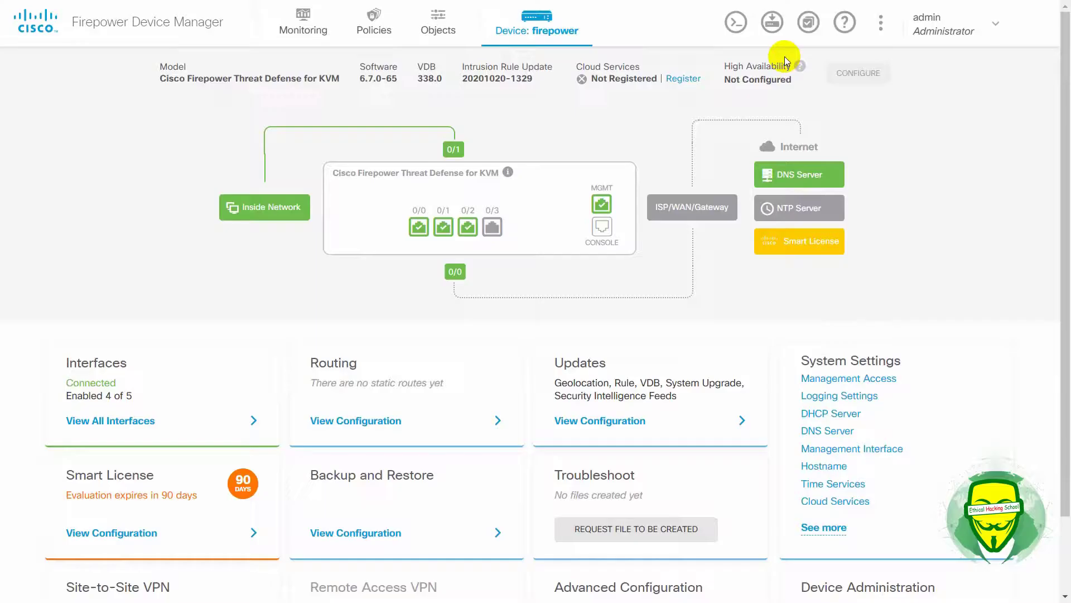
Open the CLI console and list the interface addresses and status with show interface ip brief
left_click(739, 25)
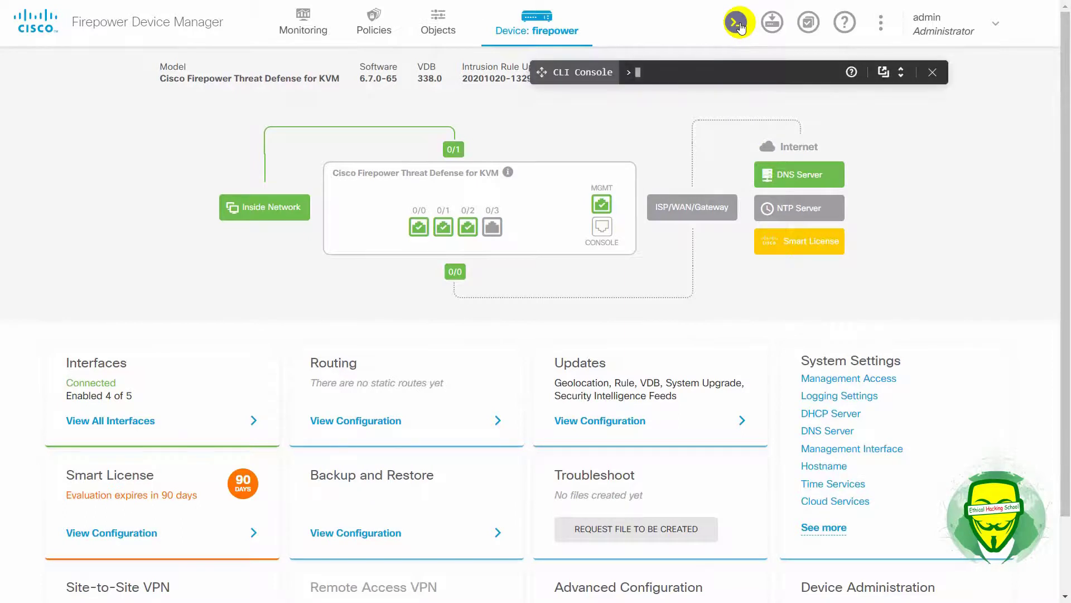
left_click(649, 70)
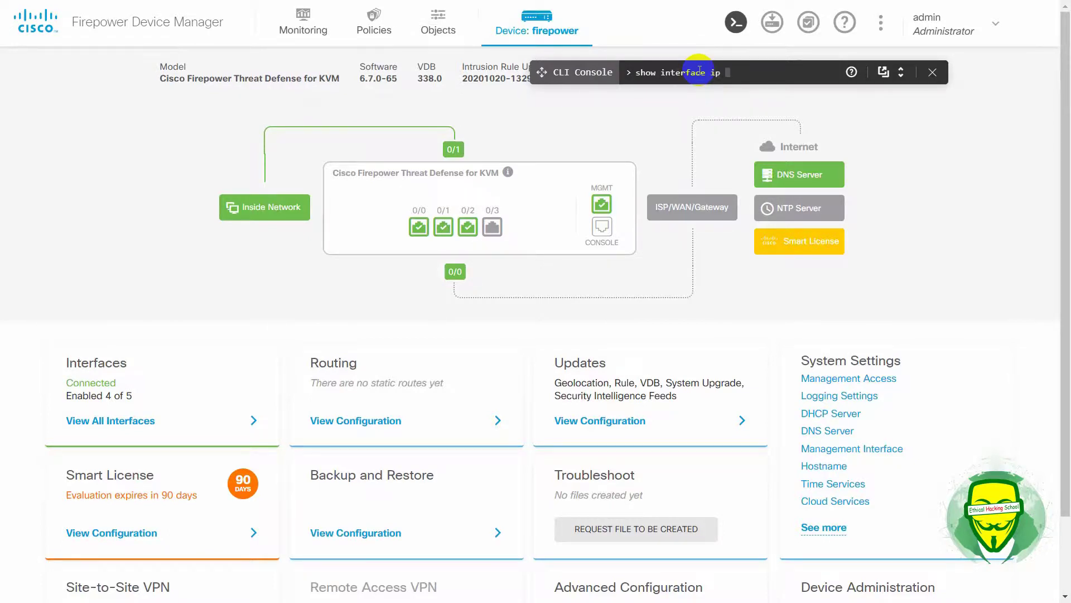
key("Return")
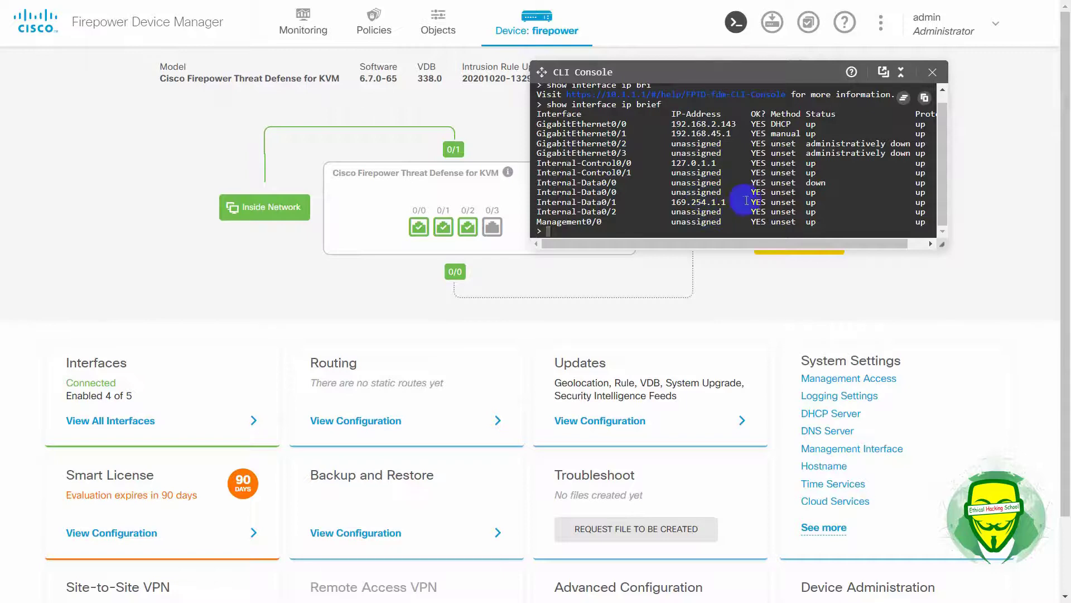
Detach the CLI console into a separate window, reposition it, and attach it back to the main page
left_click(886, 73)
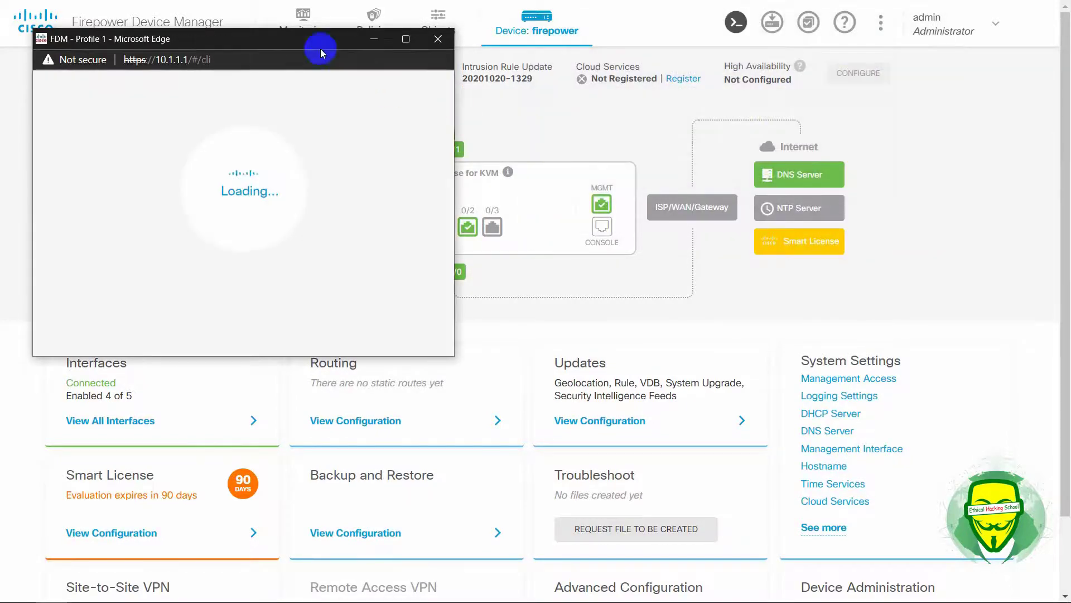
left_click_drag(275, 40, 327, 88)
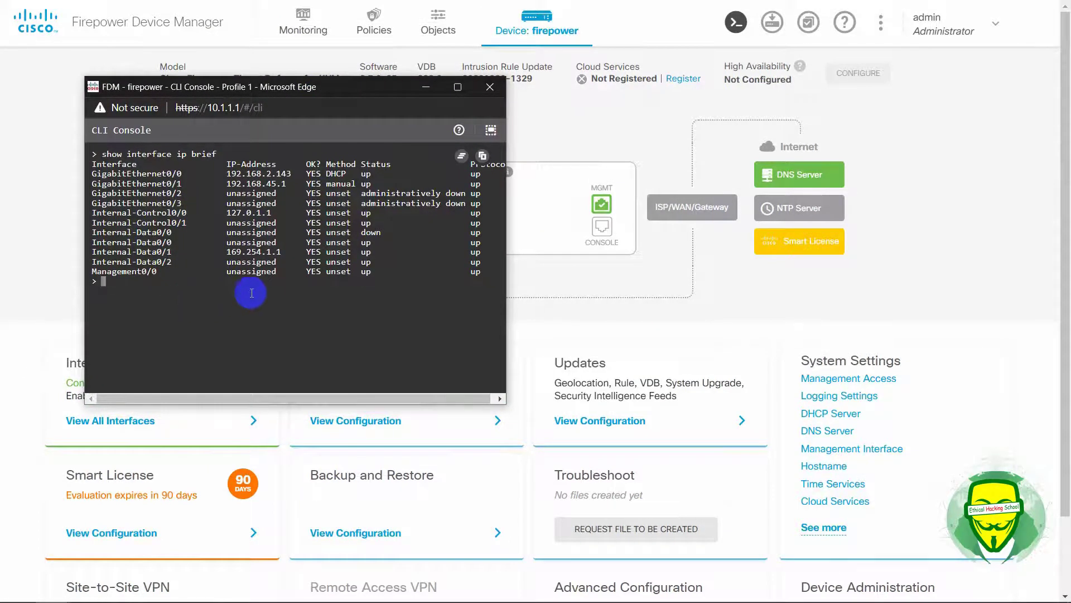
left_click(491, 133)
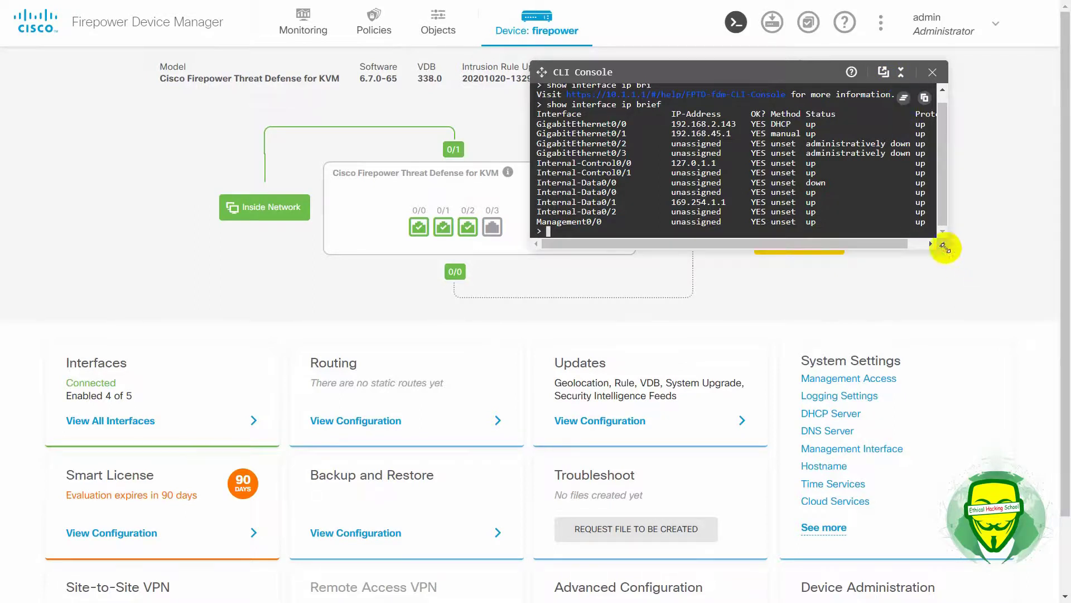
Enlarge the CLI console and clear its output
left_click_drag(942, 243, 996, 318)
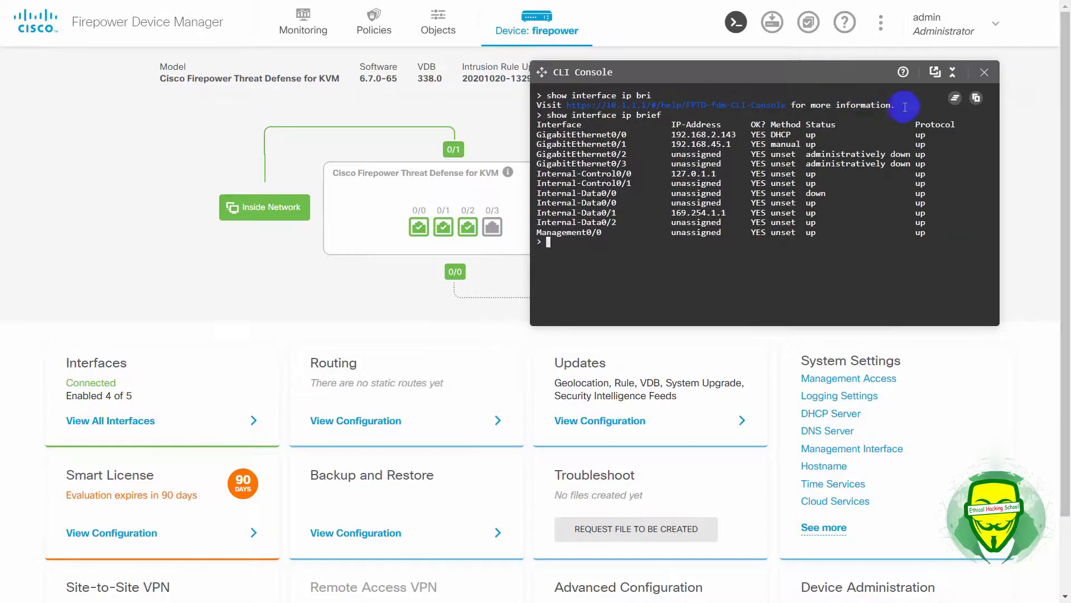
left_click(956, 101)
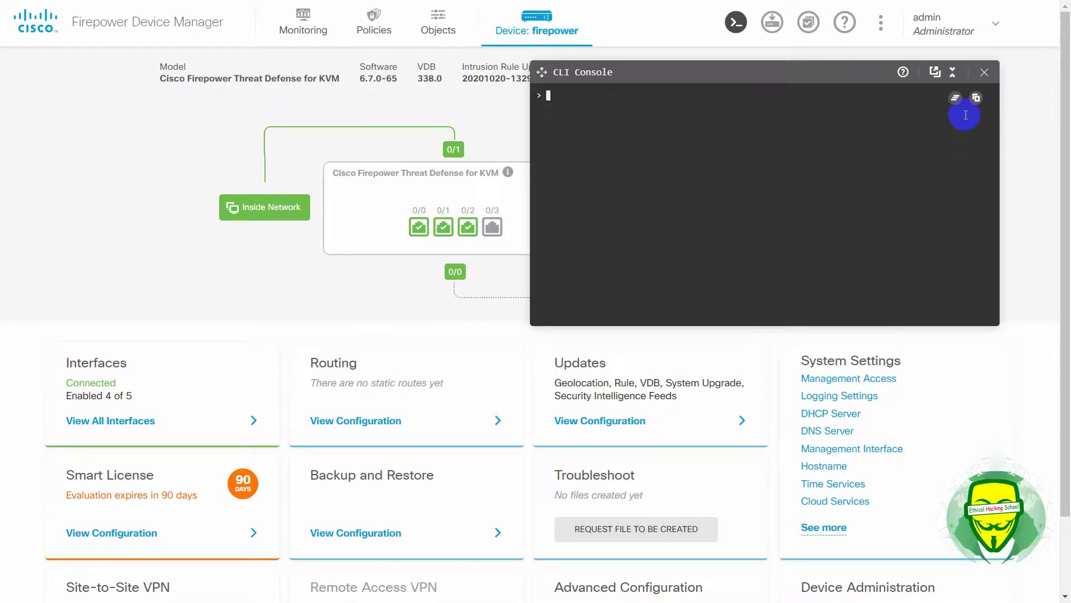
left_click_drag(793, 61, 793, 60)
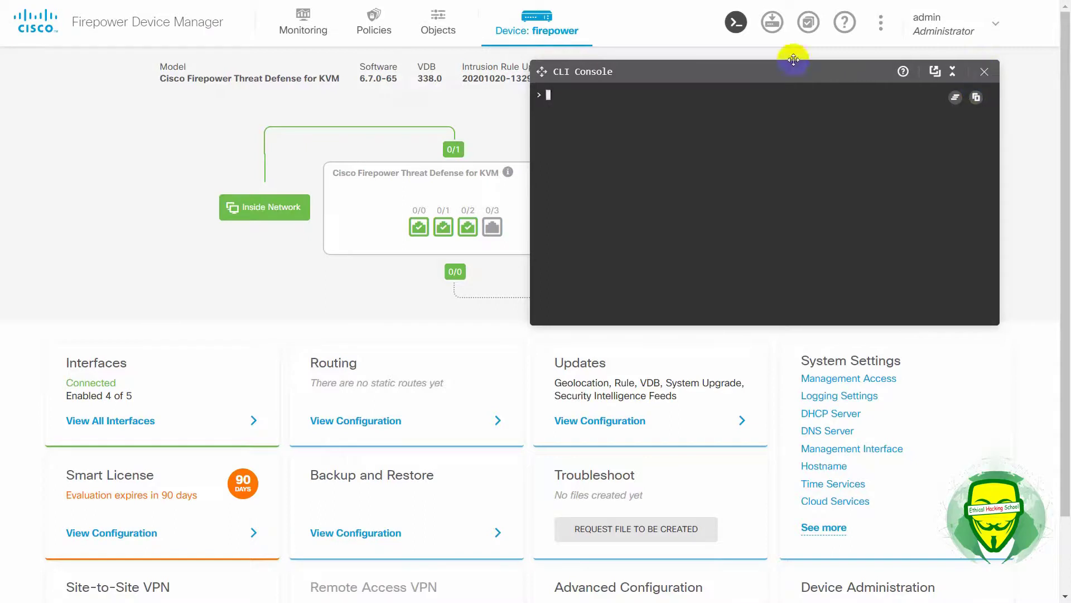
Close and reopen the CLI console, and run show interface ip brief again
left_click(983, 77)
left_click(736, 23)
left_click(813, 114)
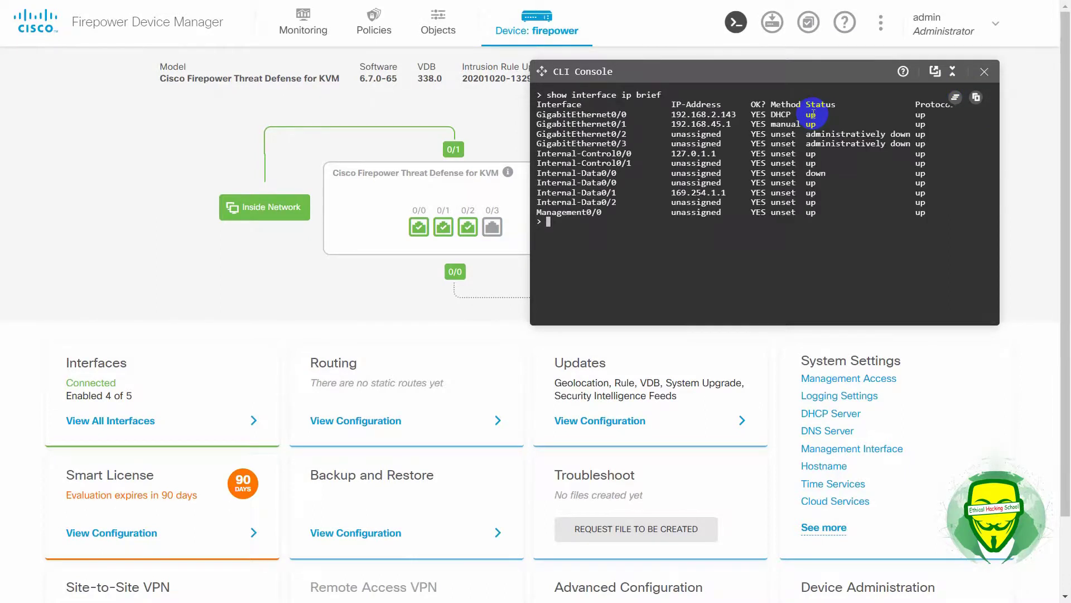
Copy the console output into a new Notepad document and close Notepad without saving
left_click(977, 101)
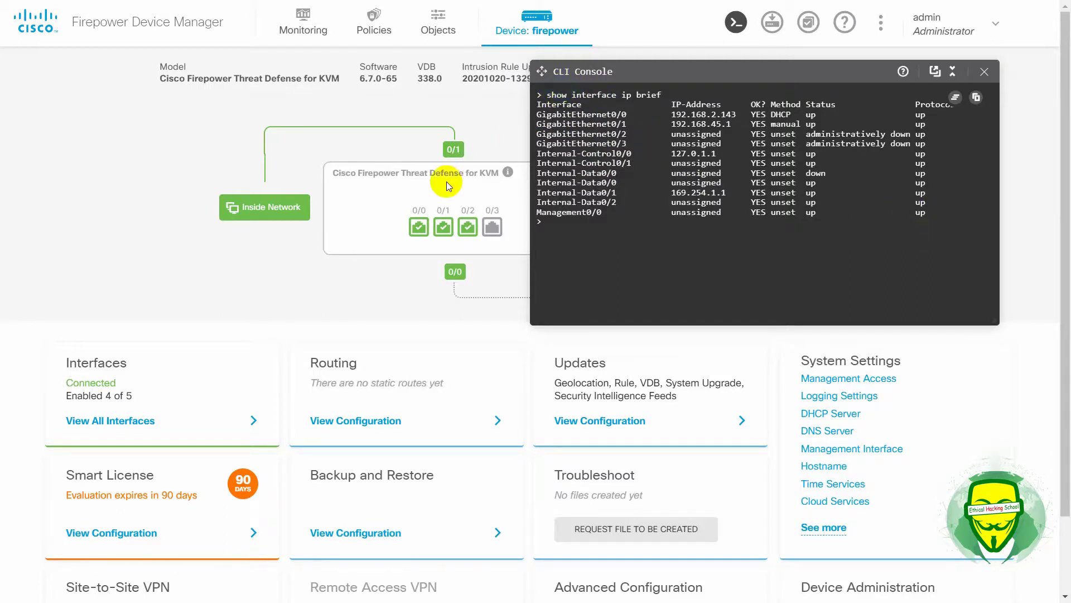
key("super")
type("sno")
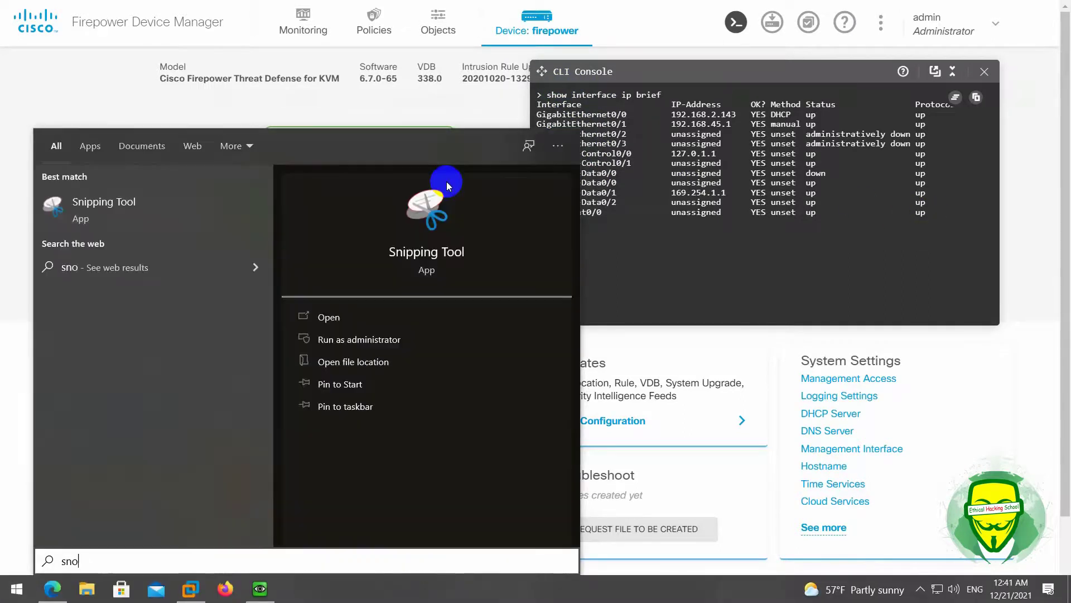
key("BackSpace")
key("BackSpace")
key("BackSpace")
type("not")
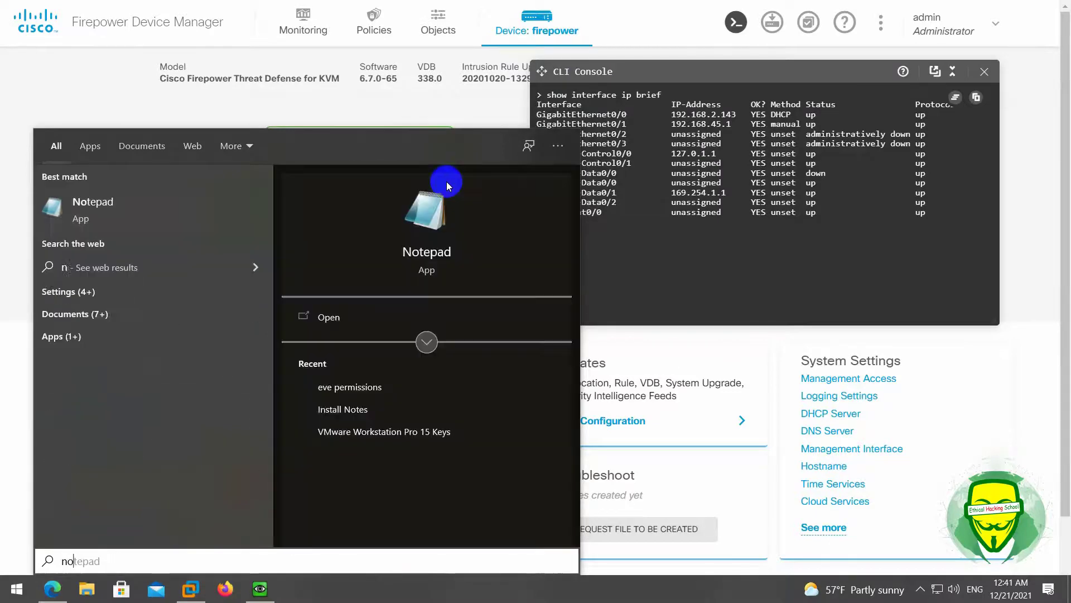
left_click(446, 182)
key("ctrl+v")
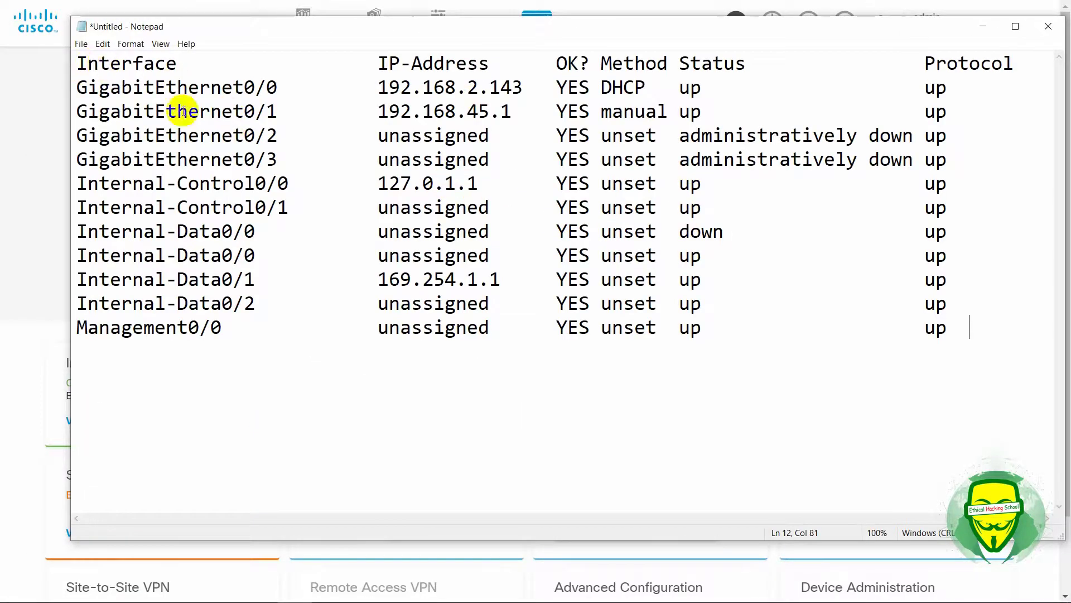
left_click(1058, 27)
left_click(556, 307)
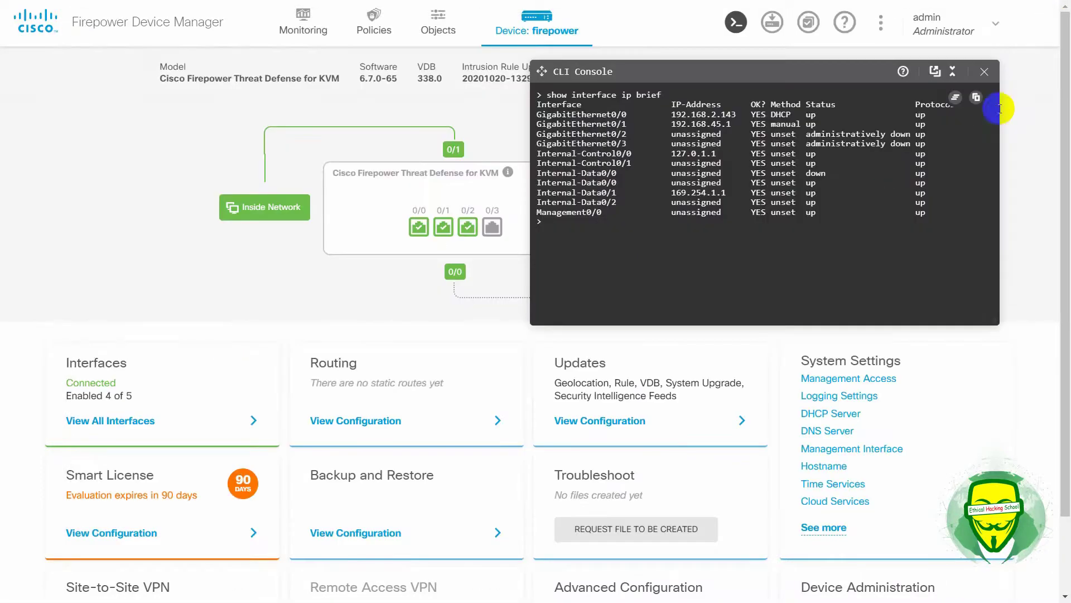
Copy the console output again and collapse the CLI console to a single line
left_click(976, 98)
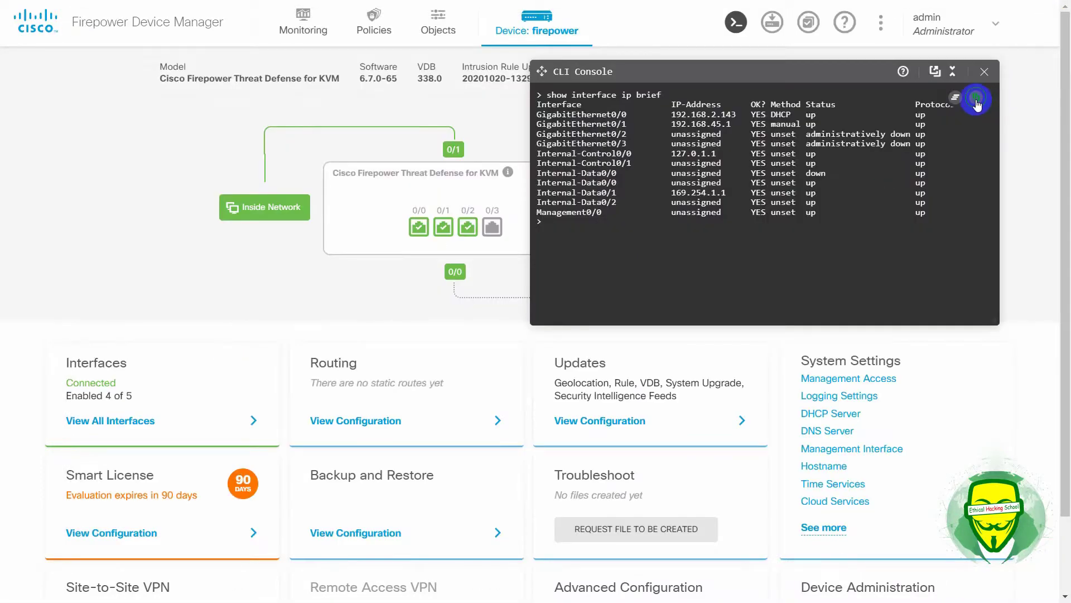
left_click(953, 78)
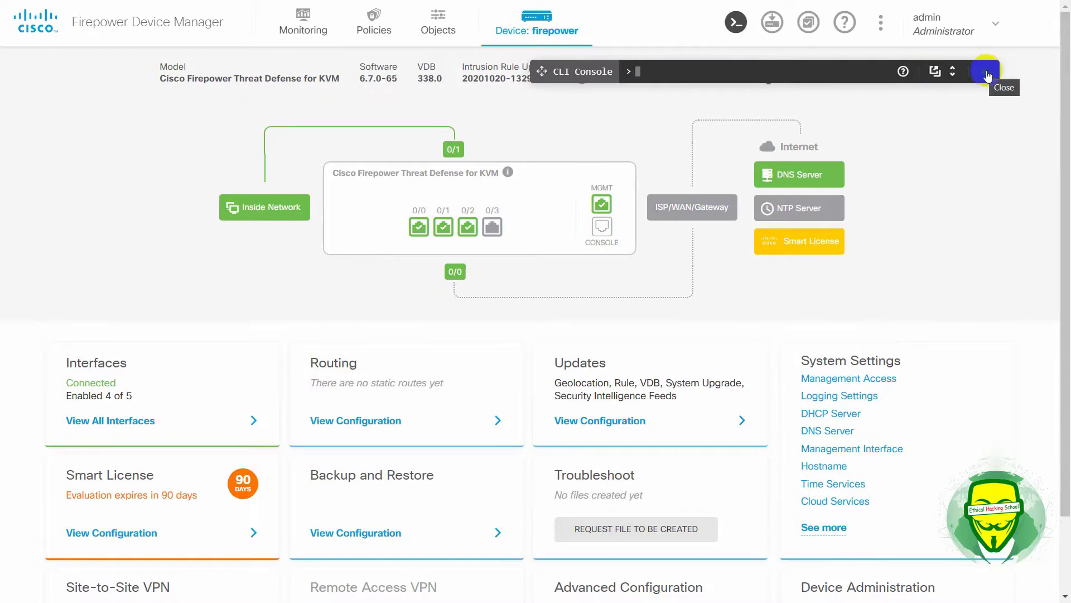
Detach the collapsed CLI console into its own window, move that window, and dock the console again
left_click(935, 71)
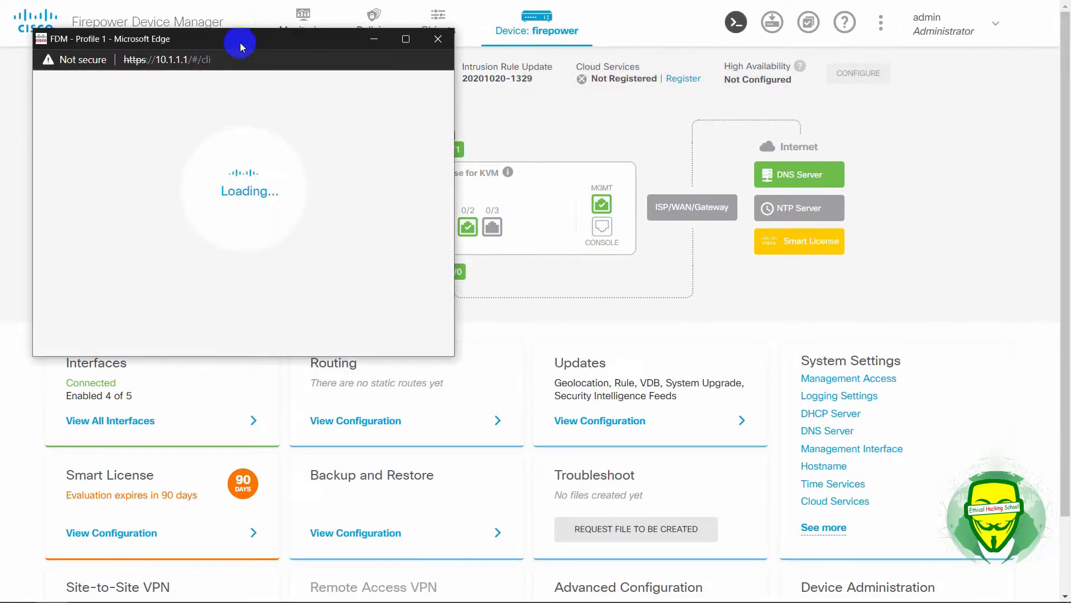
left_click_drag(240, 42, 277, 110)
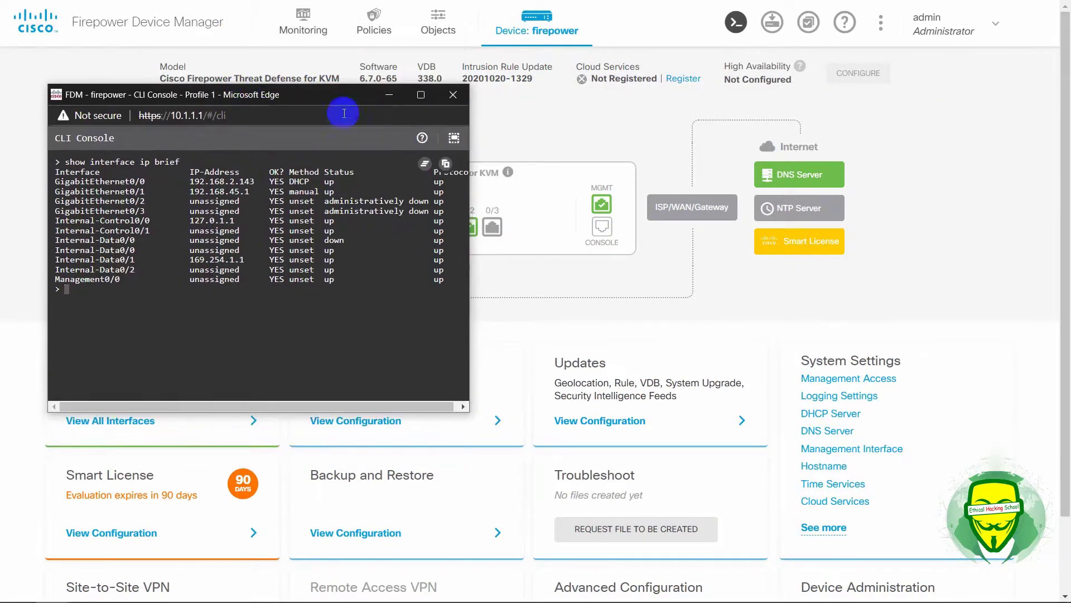
left_click(455, 139)
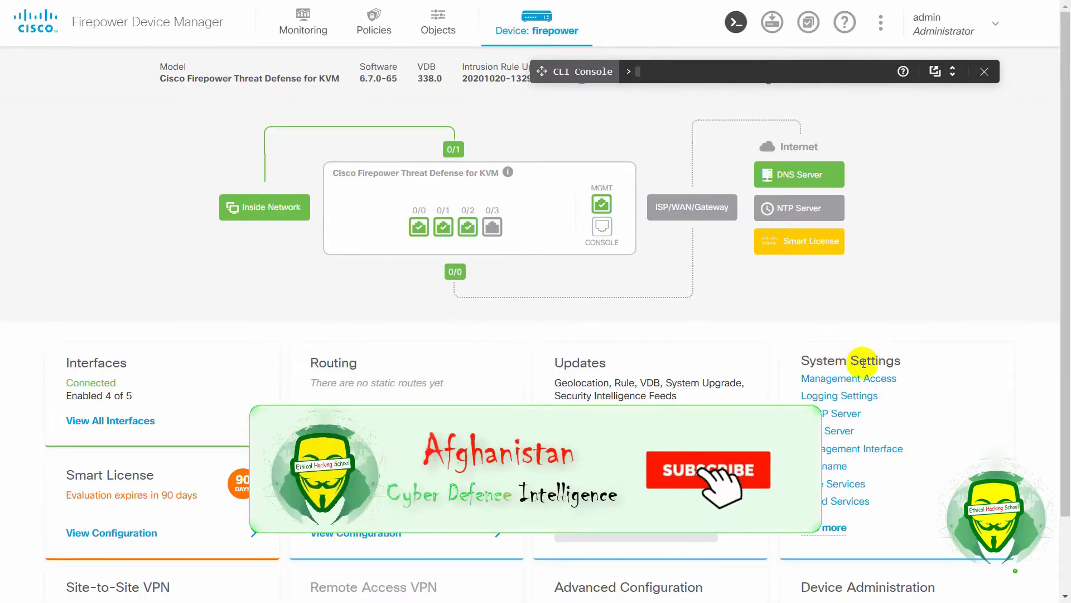
Close the CLI console and open the device manager's help page
left_click(984, 71)
left_click(844, 23)
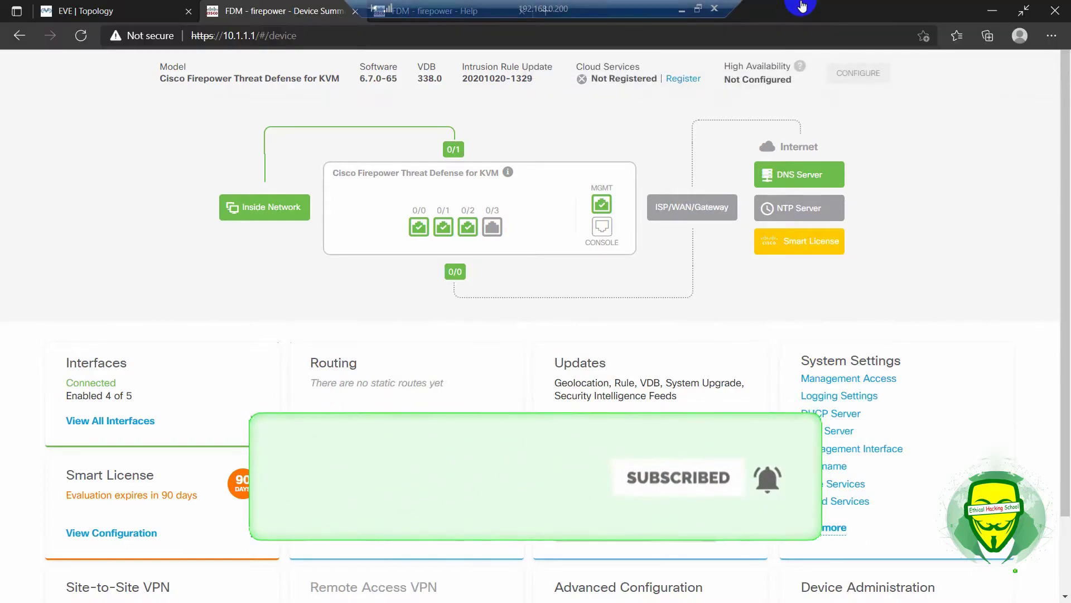
Minimize the browser and the remote desktop session
left_click(992, 10)
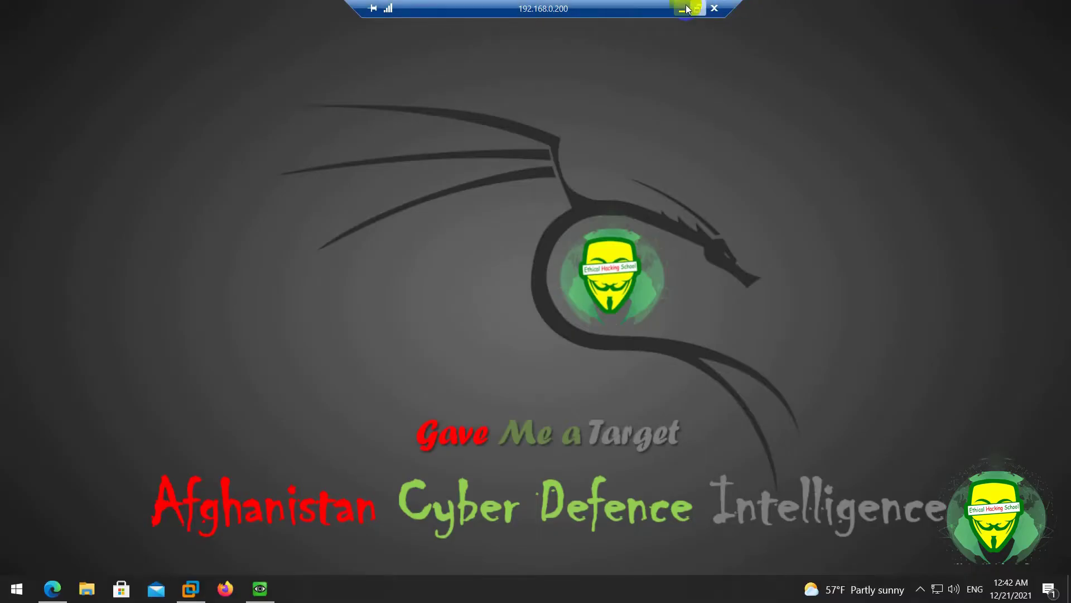
left_click(687, 9)
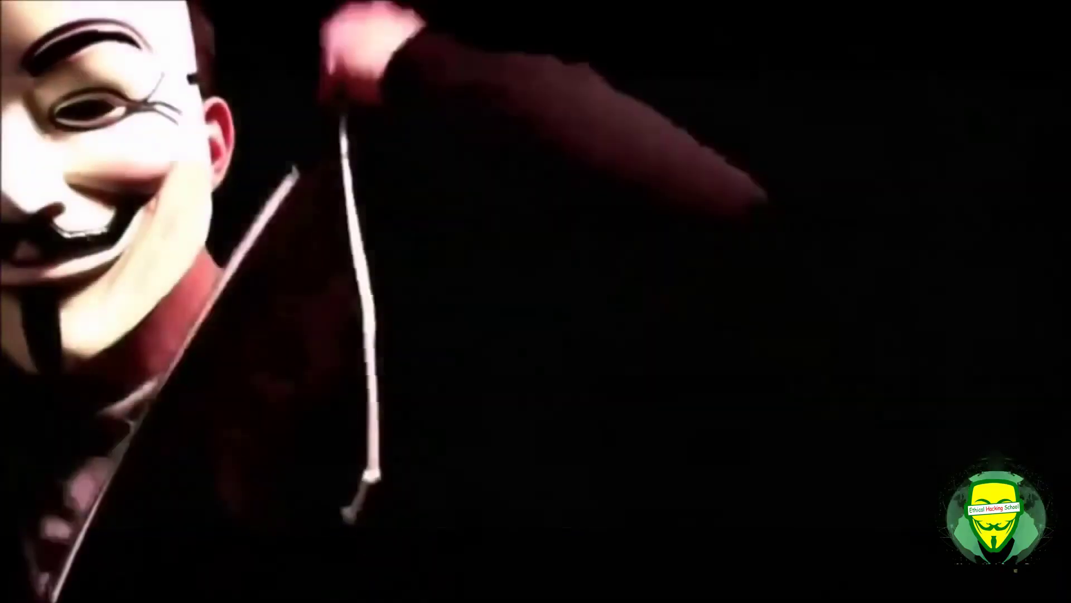